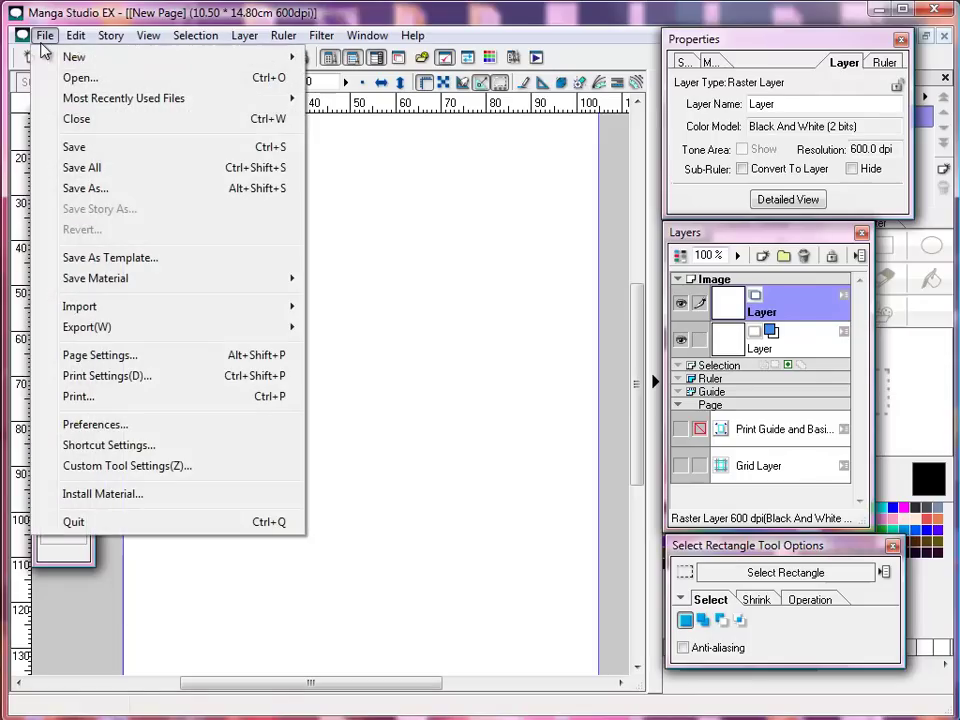
Import the image file brush.png from the SCREENTONE folder into the page
mouse_move(124, 314)
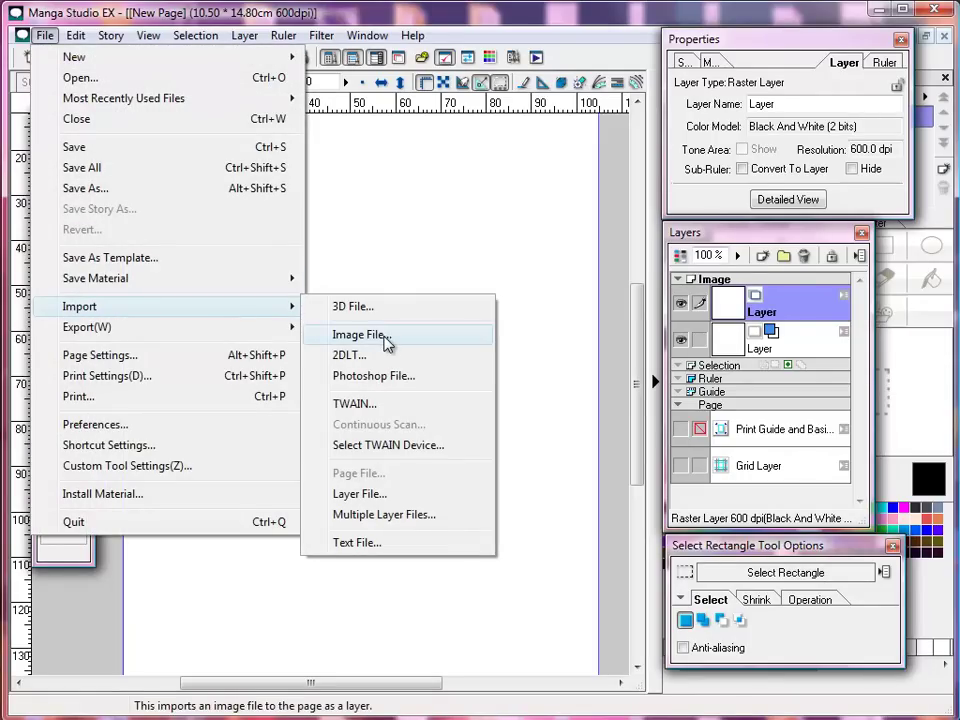
left_click(384, 338)
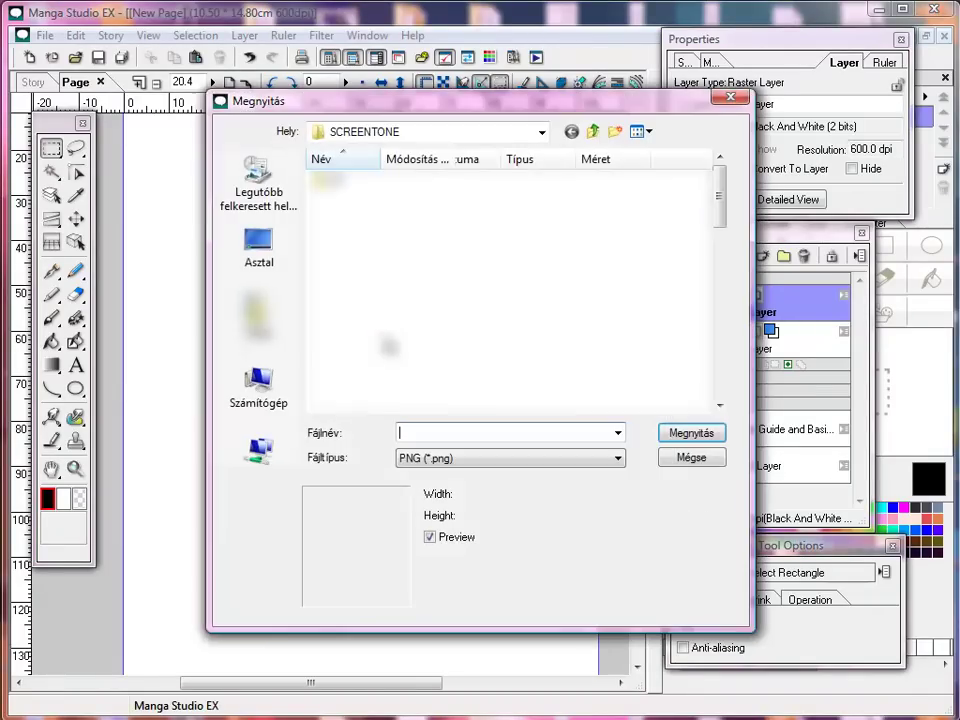
left_click_drag(724, 221, 739, 386)
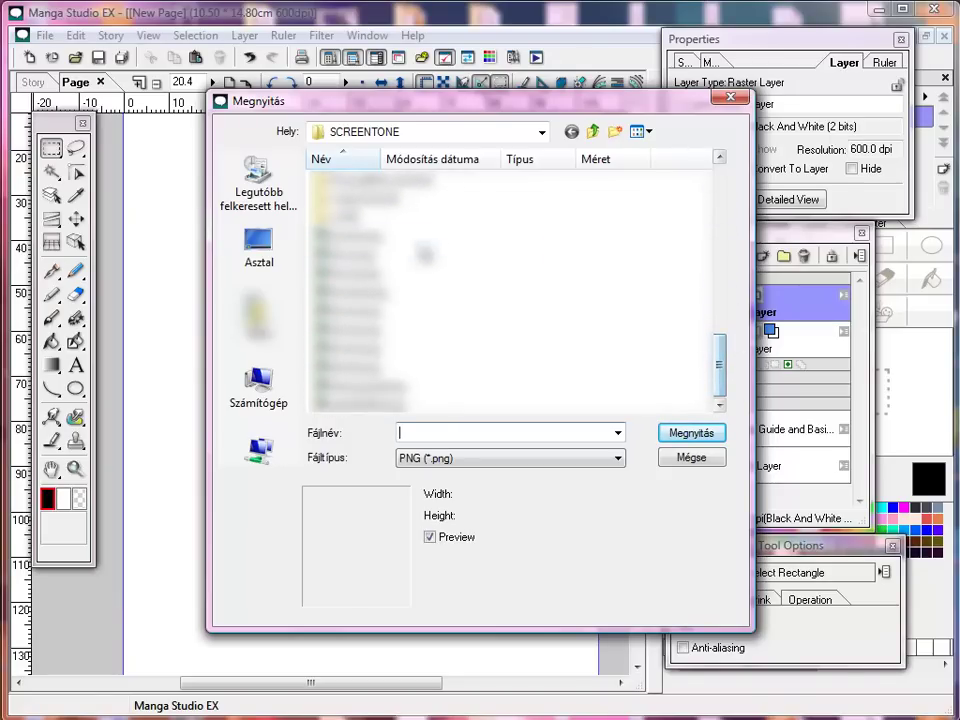
left_click(345, 238)
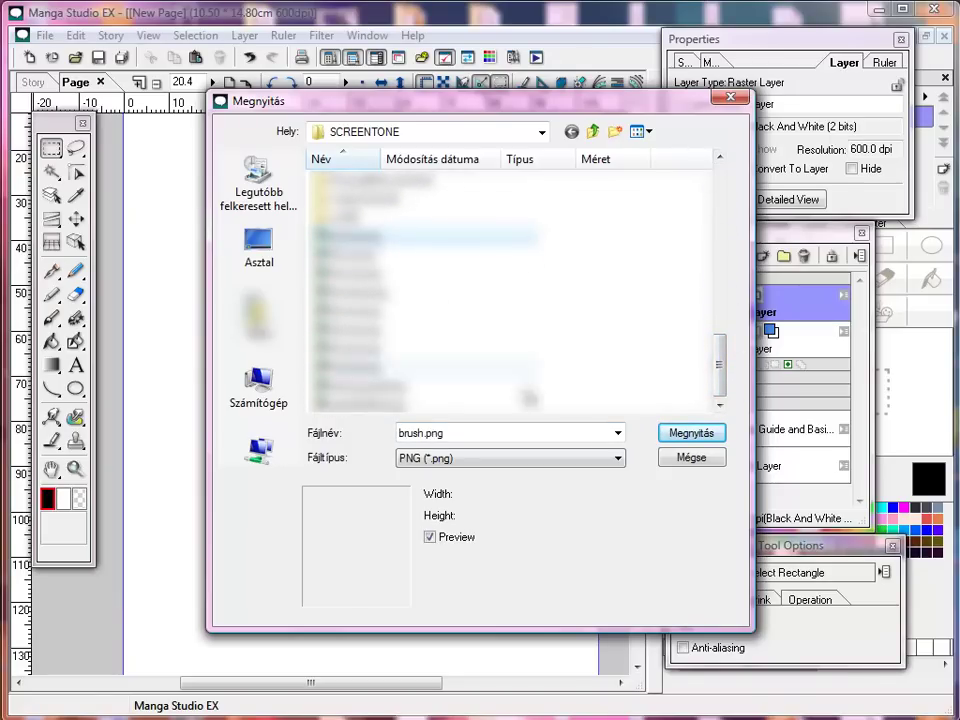
left_click(683, 433)
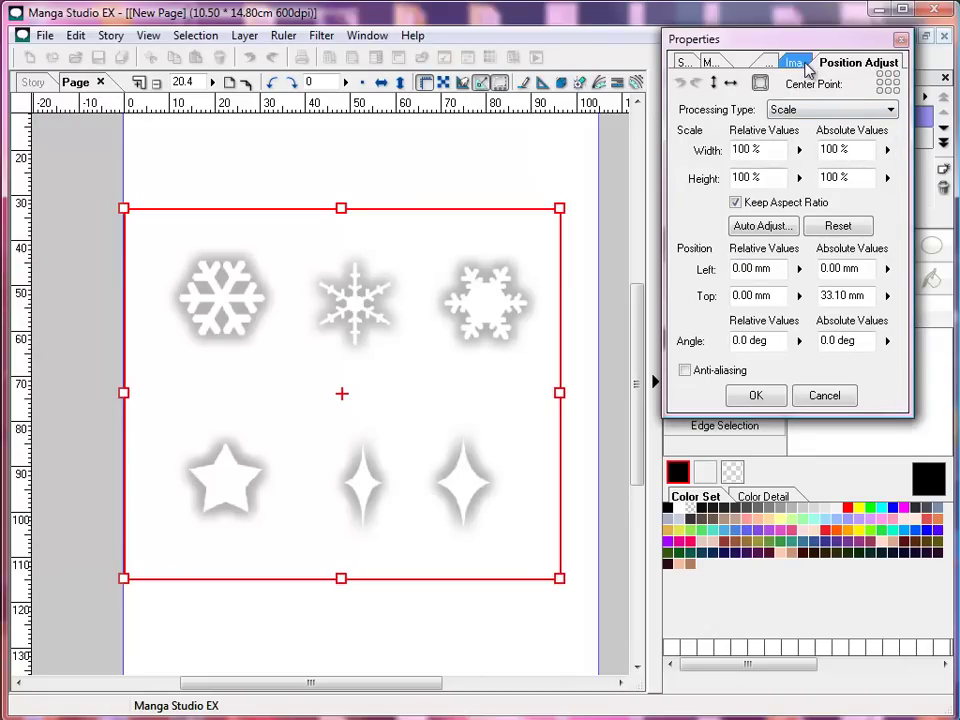
Name the imported layer "Brushes" and accept it as a 600 dpi, 8-bit gray raster layer without color reduction
left_click(805, 64)
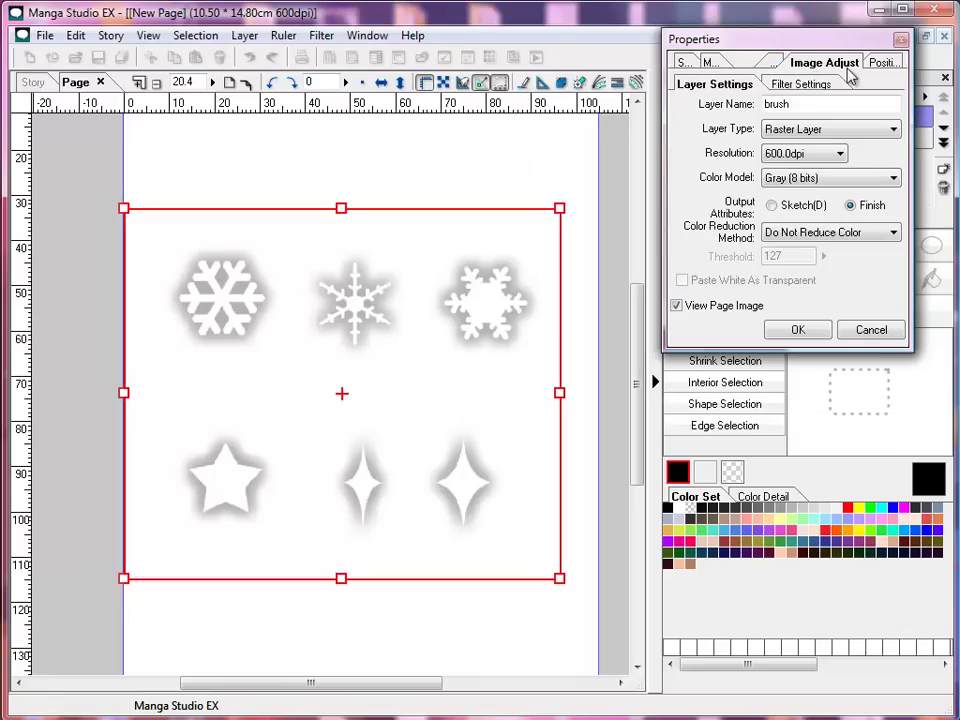
left_click(798, 103)
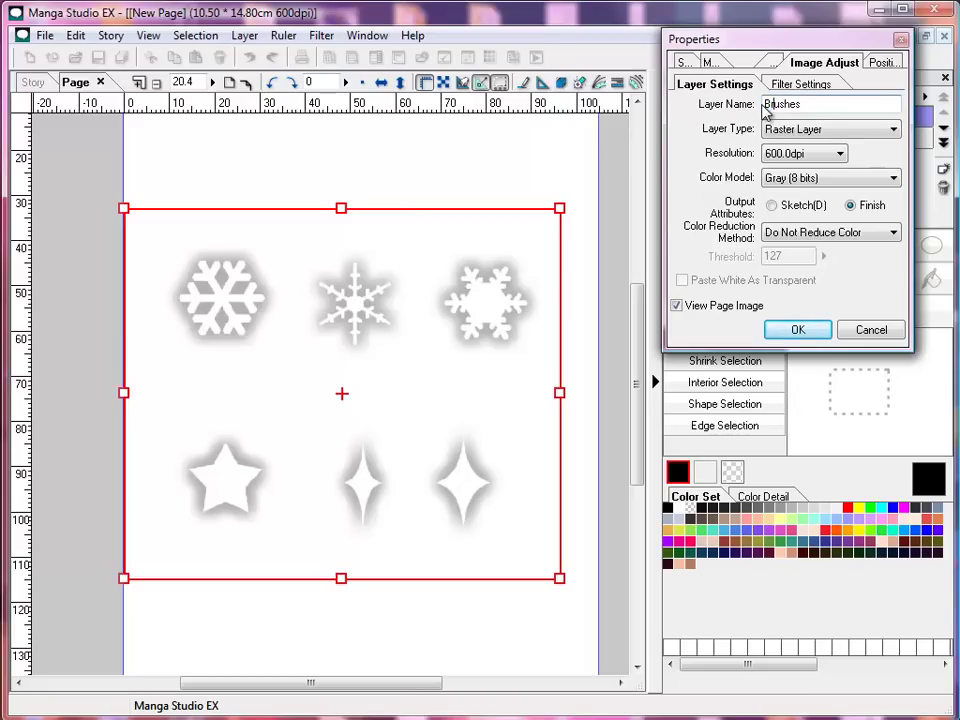
left_click(839, 154)
left_click(839, 155)
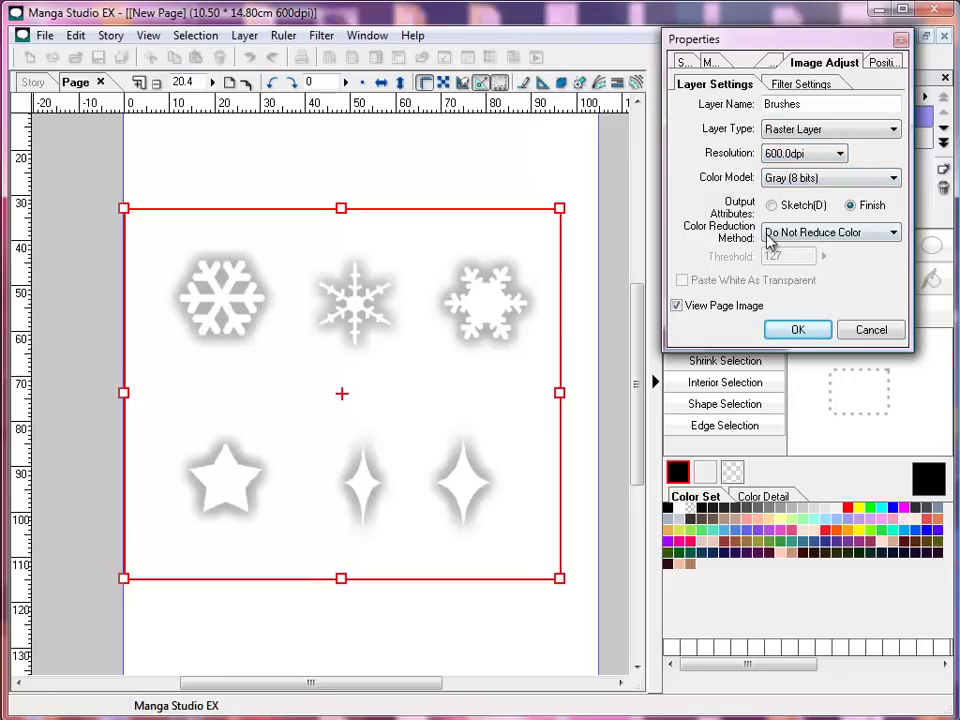
left_click(795, 330)
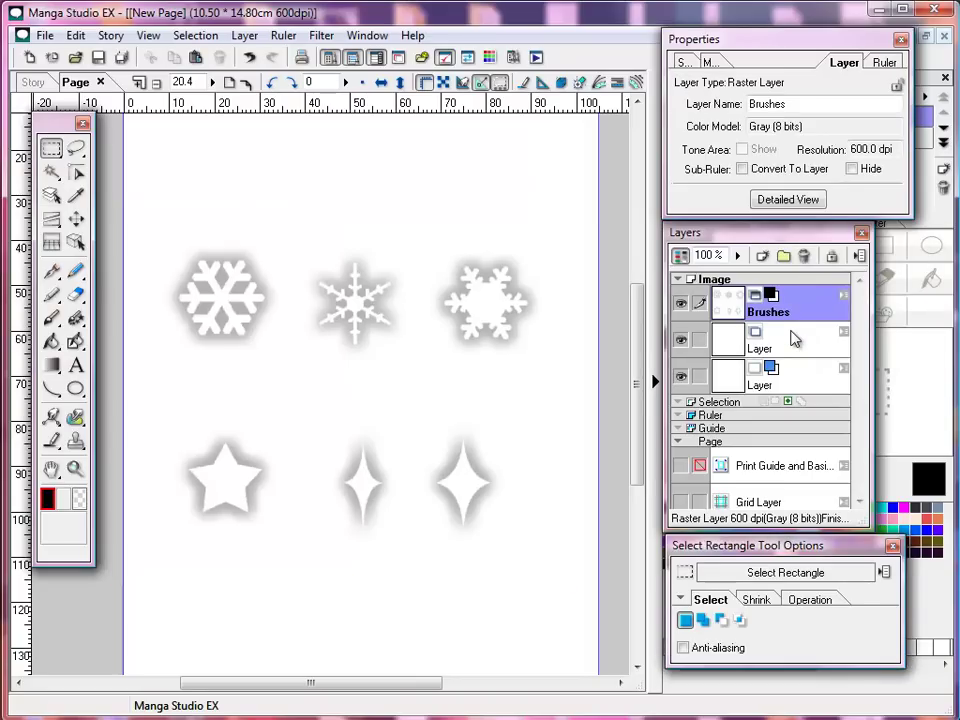
Draw a rectangular selection of about 430 x 677 pixels around the narrower four-pointed sparkle in the lower row
left_click_drag(641, 339, 643, 367)
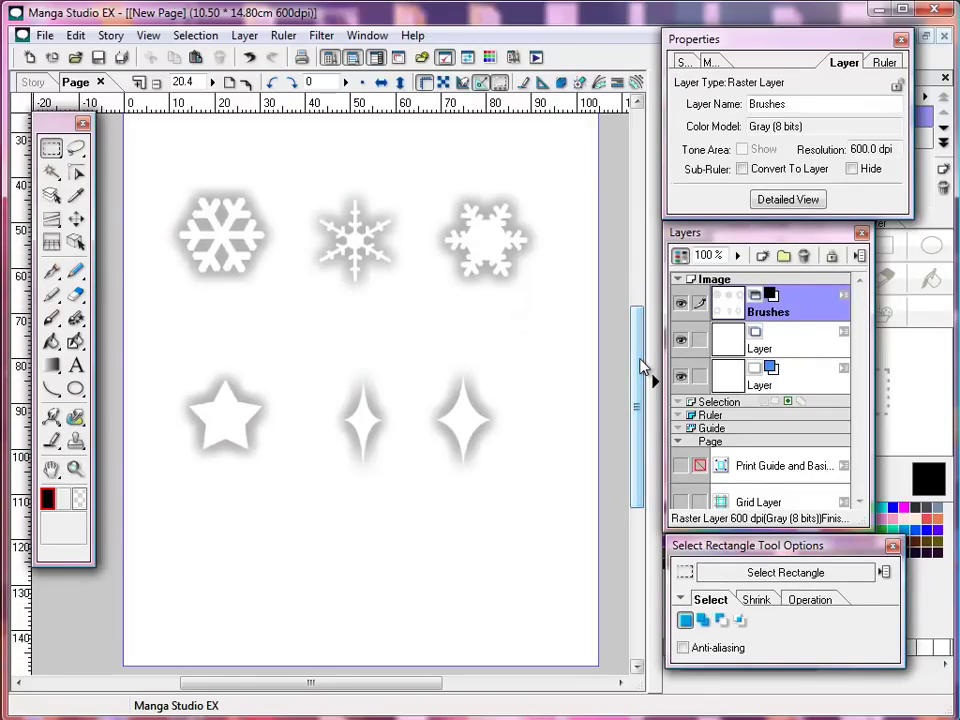
left_click(76, 468)
left_click_drag(316, 339, 546, 508)
left_click_drag(369, 682, 334, 686)
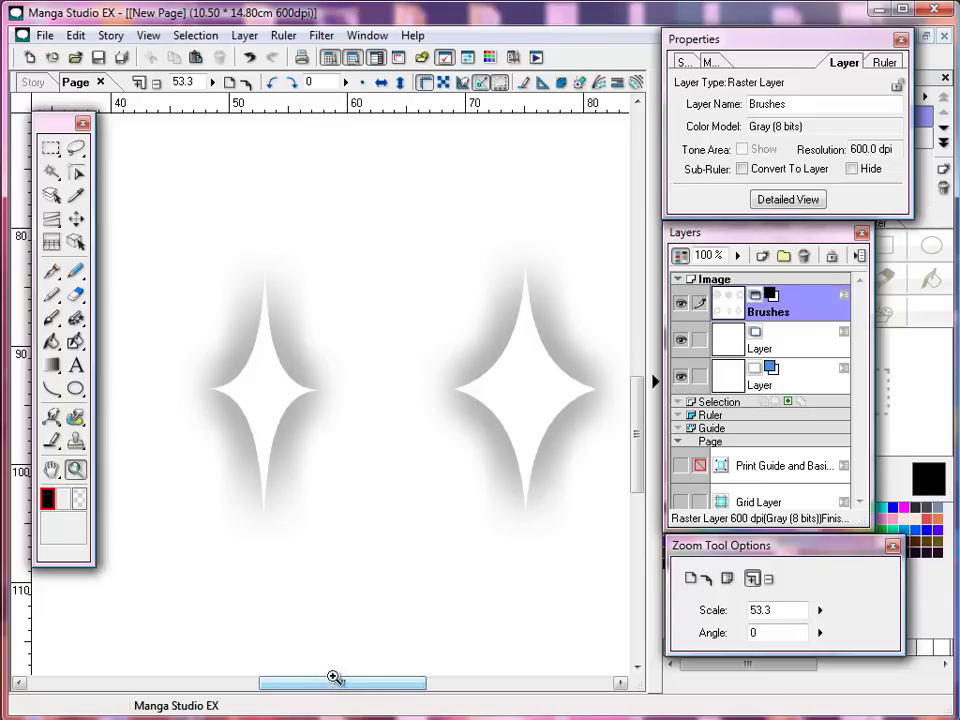
left_click(52, 150)
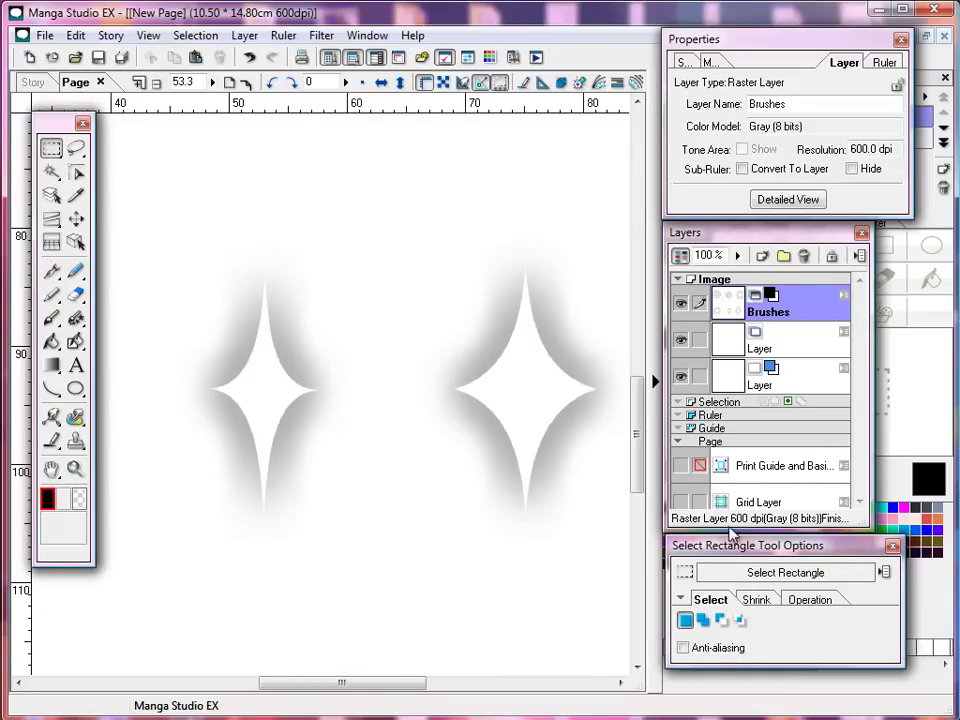
left_click(762, 603)
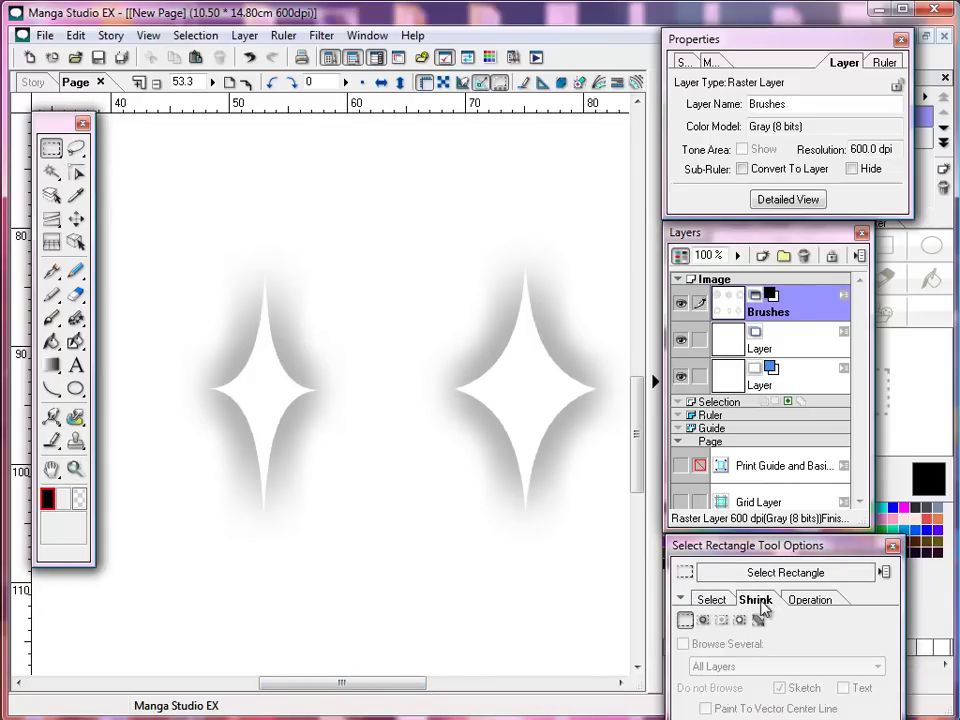
left_click(818, 603)
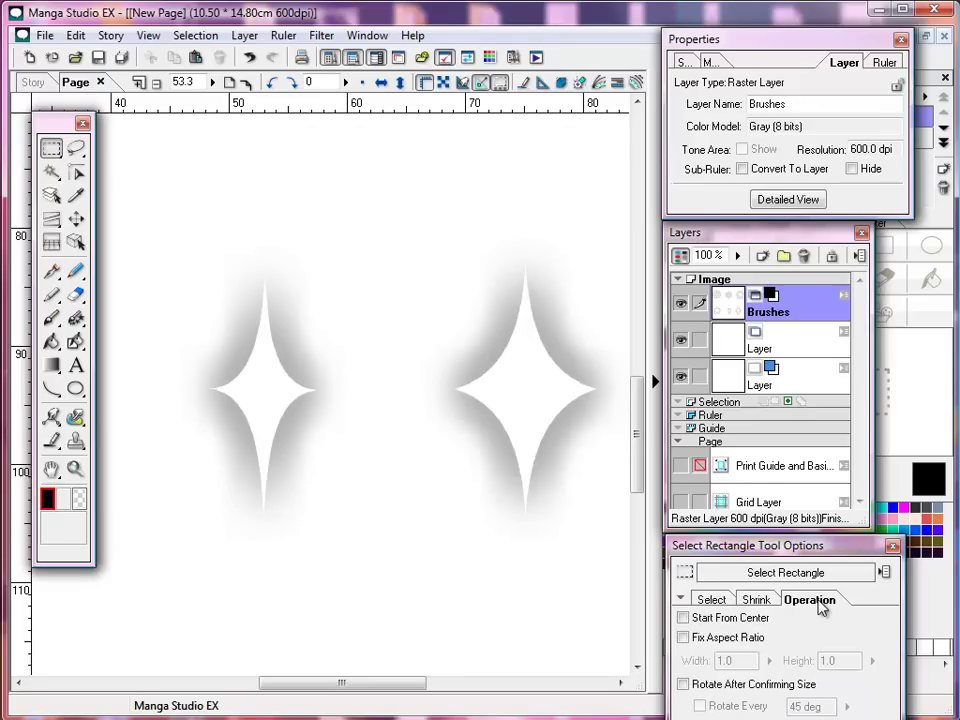
left_click(711, 600)
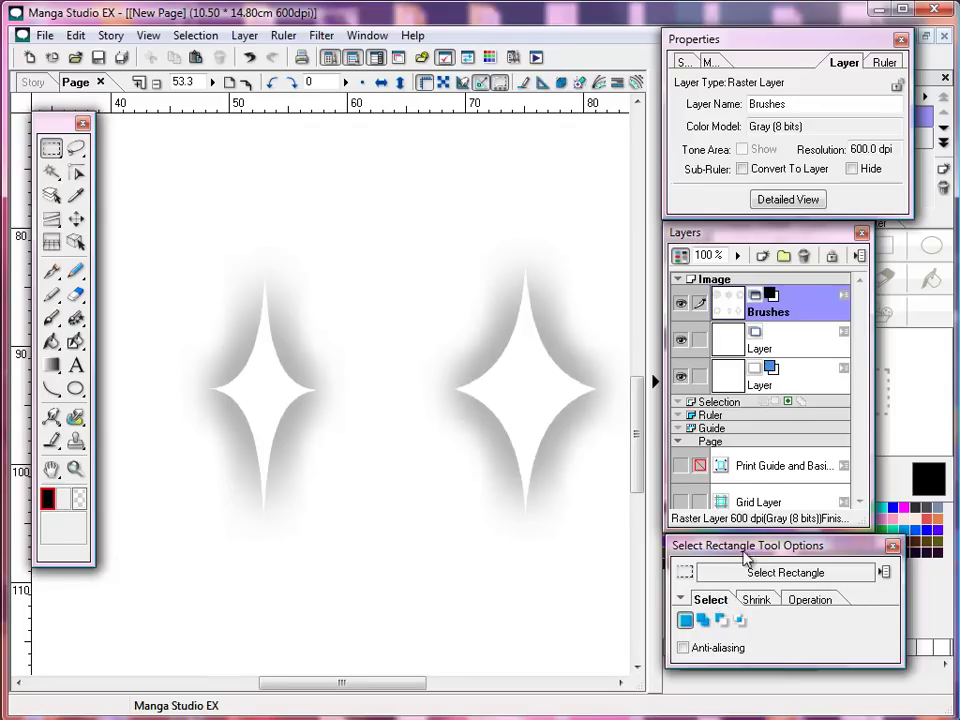
left_click_drag(161, 225, 375, 561)
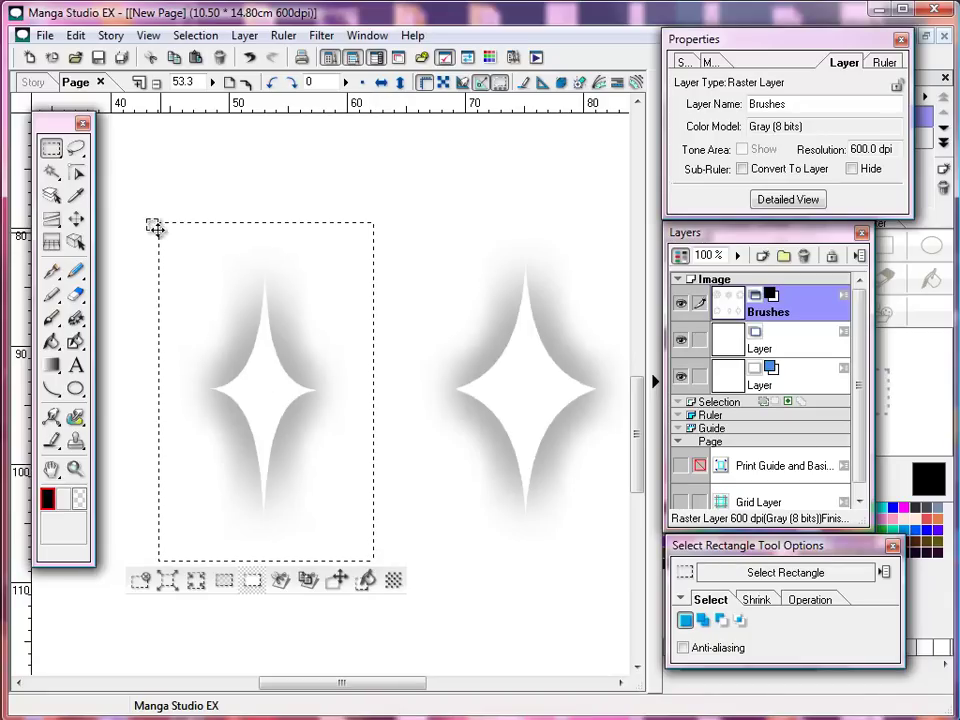
Save the selected sparkle as a brush material named "Sparkling I" without creating new tool option settings, and clear the selection
left_click(76, 36)
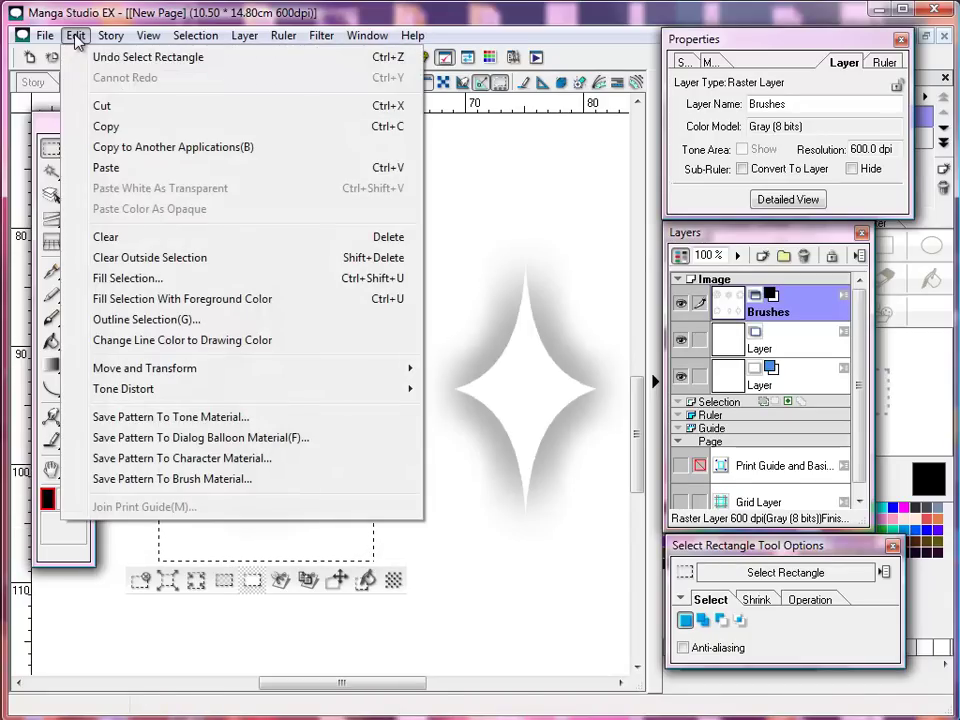
left_click(342, 479)
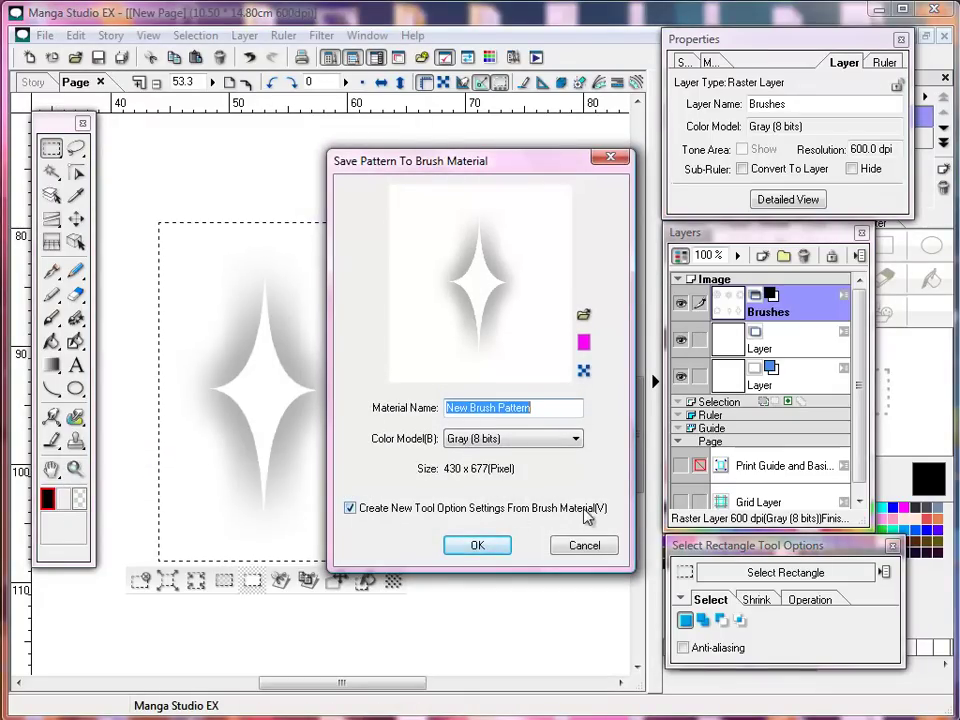
left_click(349, 508)
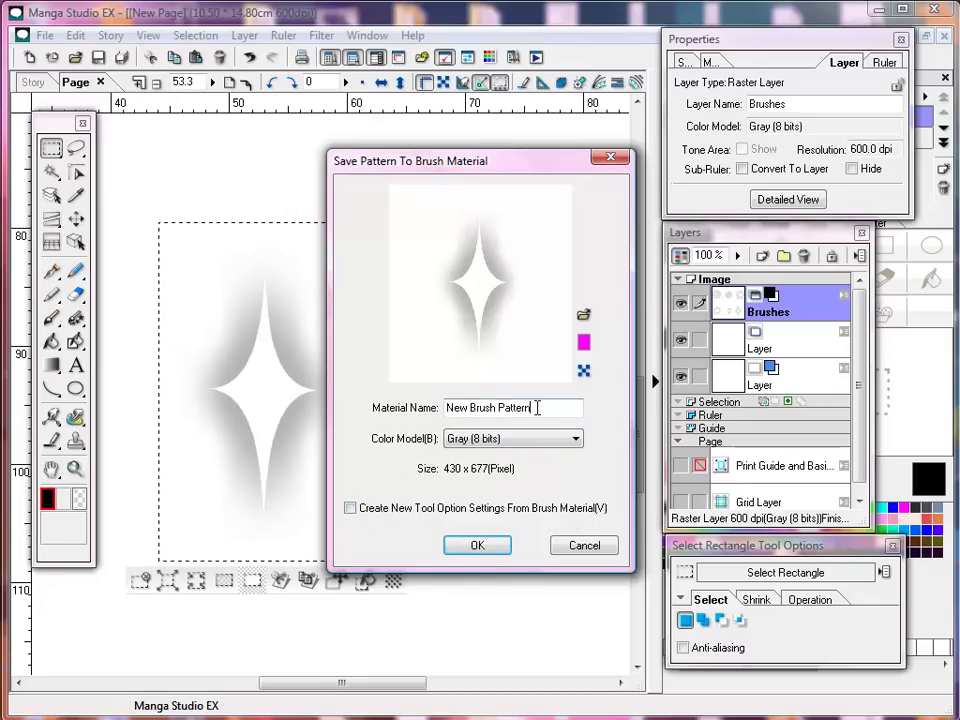
left_click_drag(537, 407, 410, 411)
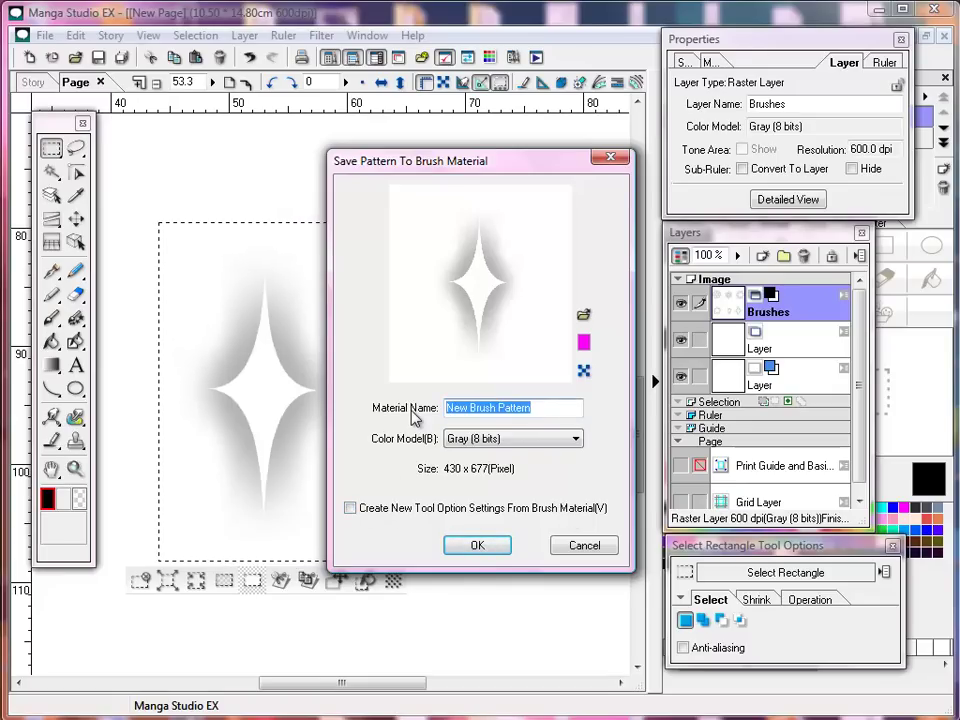
type("Sparkle")
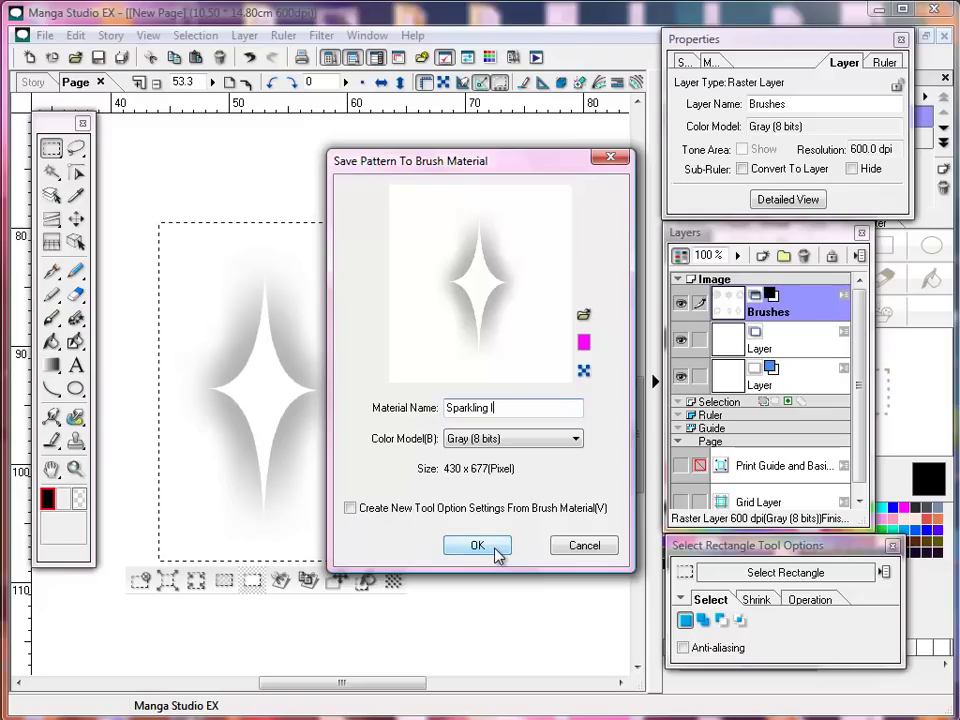
left_click(584, 372)
left_click(584, 374)
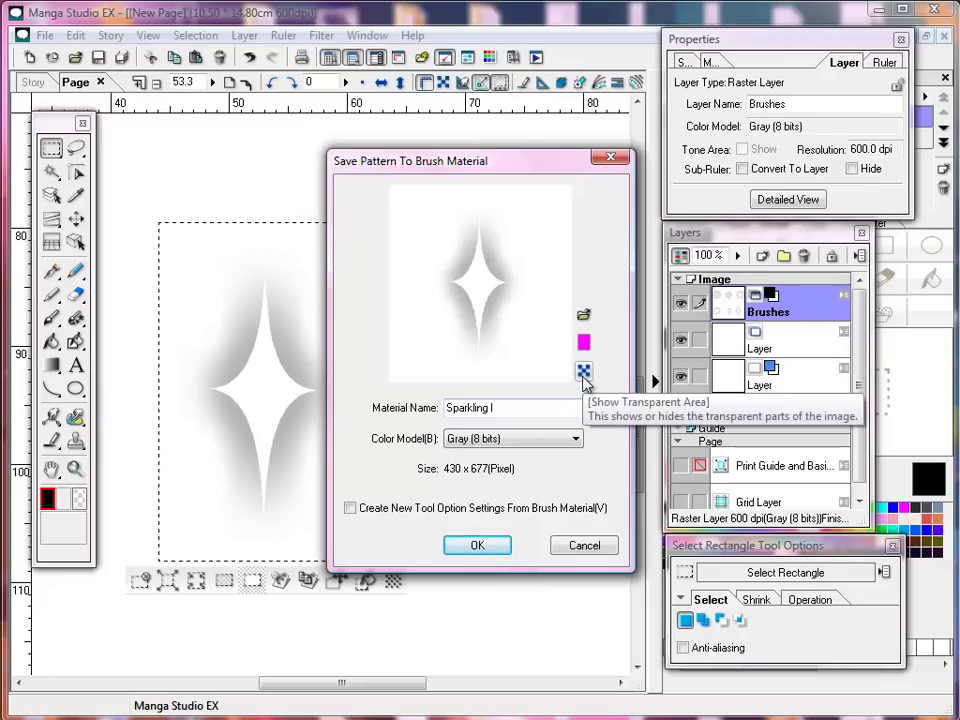
left_click(481, 546)
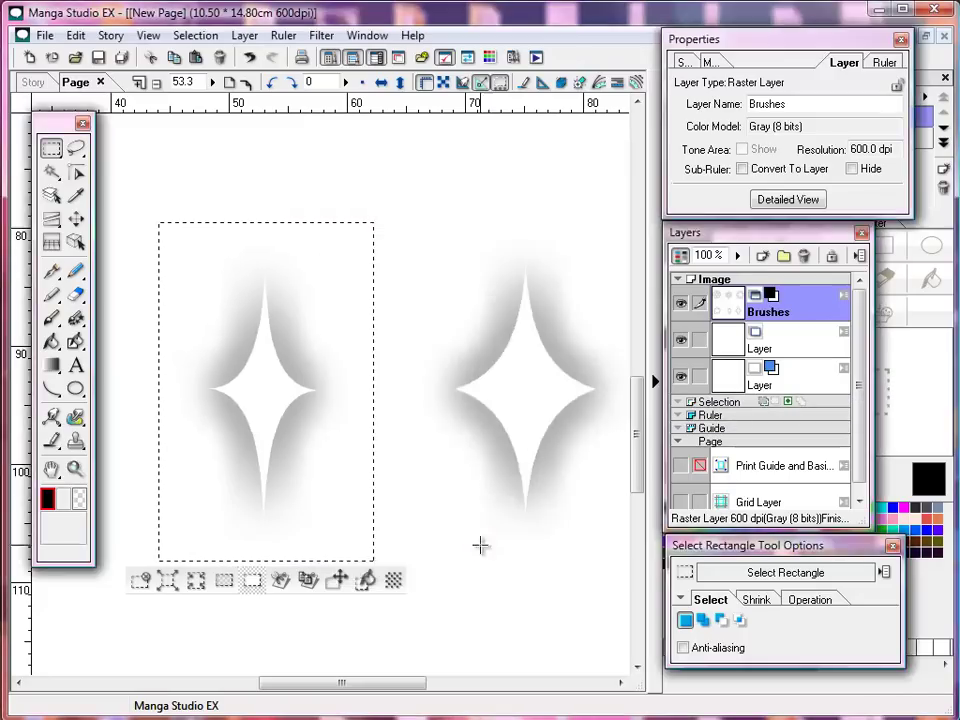
left_click(143, 578)
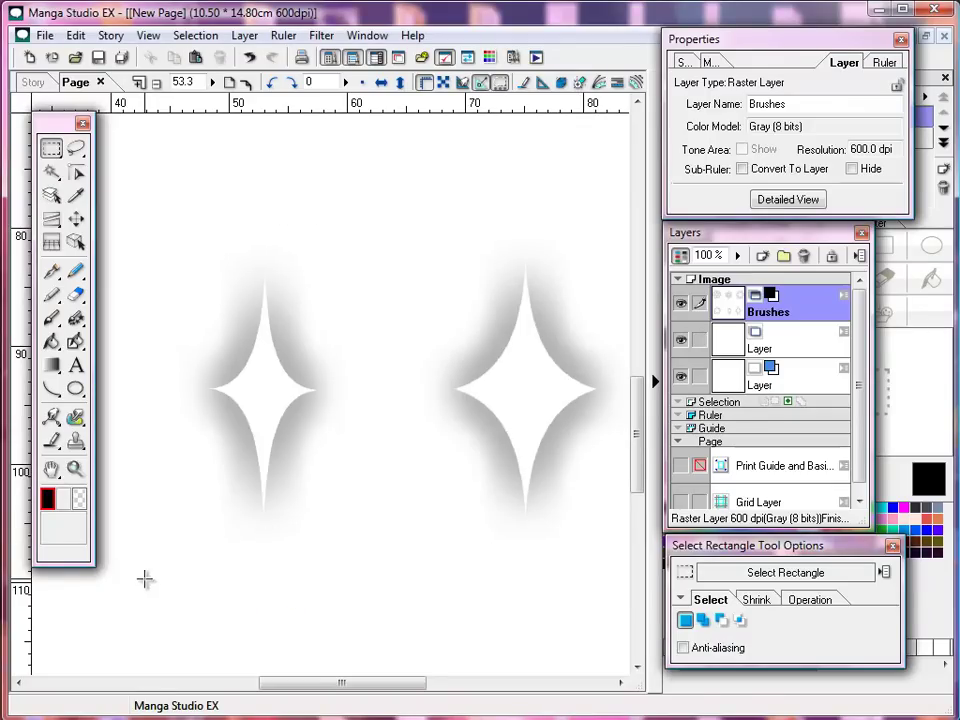
Select the wider sparkle in a rectangle of about 469 x 686 pixels and save it as brush material "Sparkling II" without new tool option settings
left_click_drag(326, 688, 371, 676)
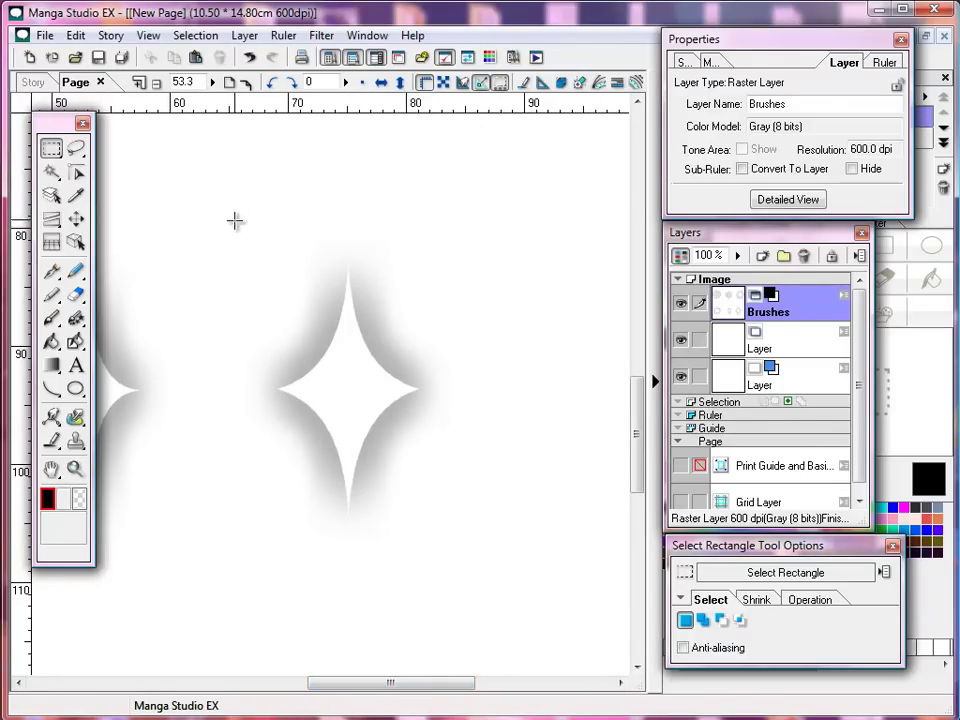
left_click_drag(230, 224, 466, 569)
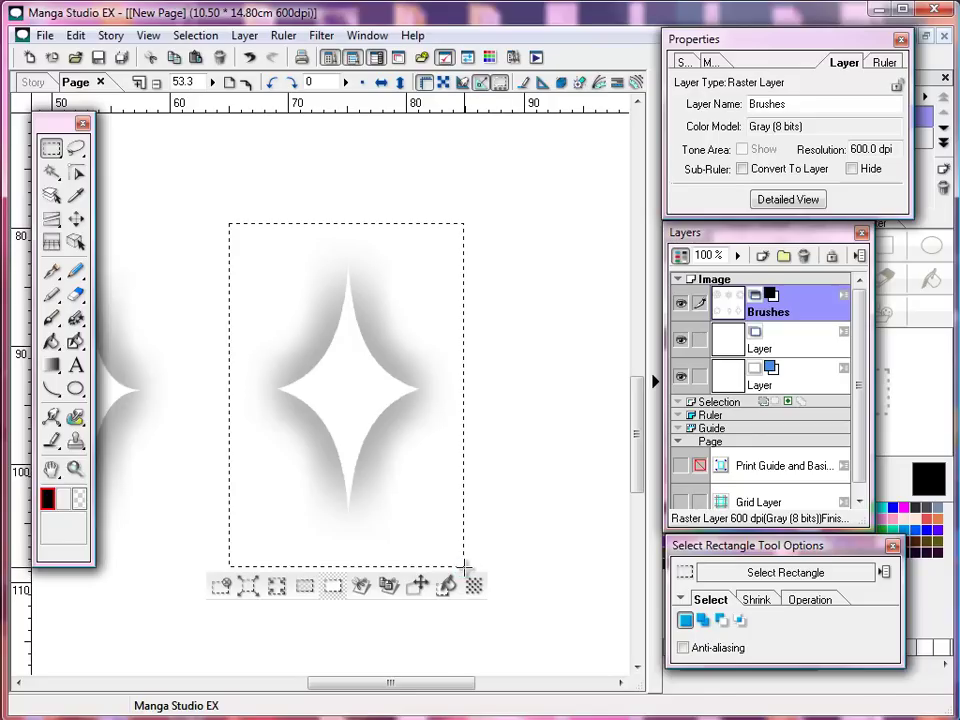
left_click(74, 36)
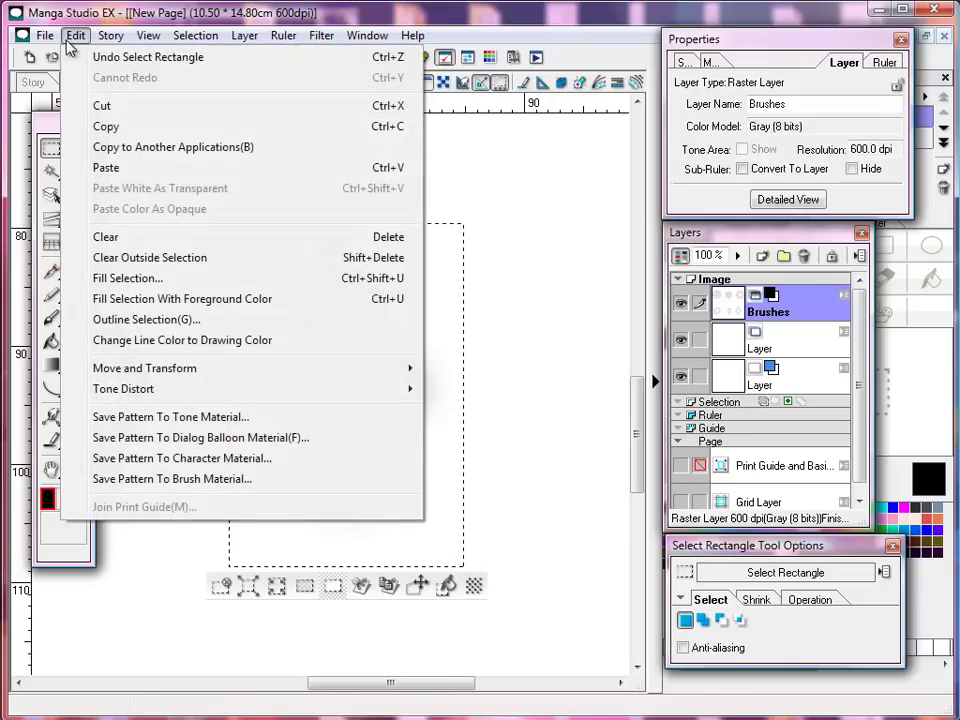
left_click(241, 490)
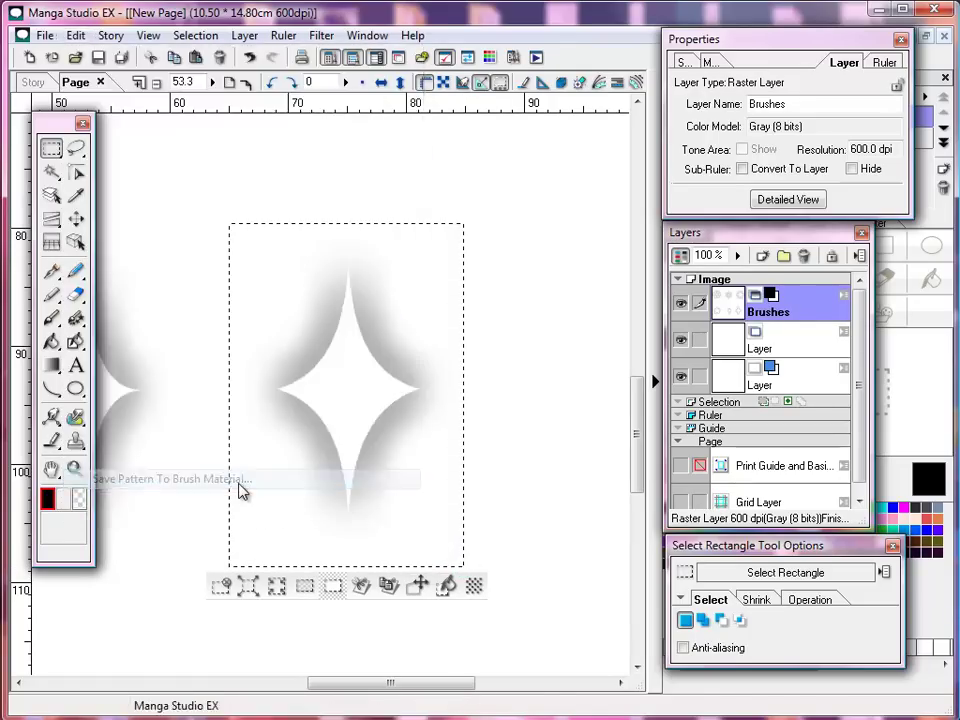
type("Sparkling II")
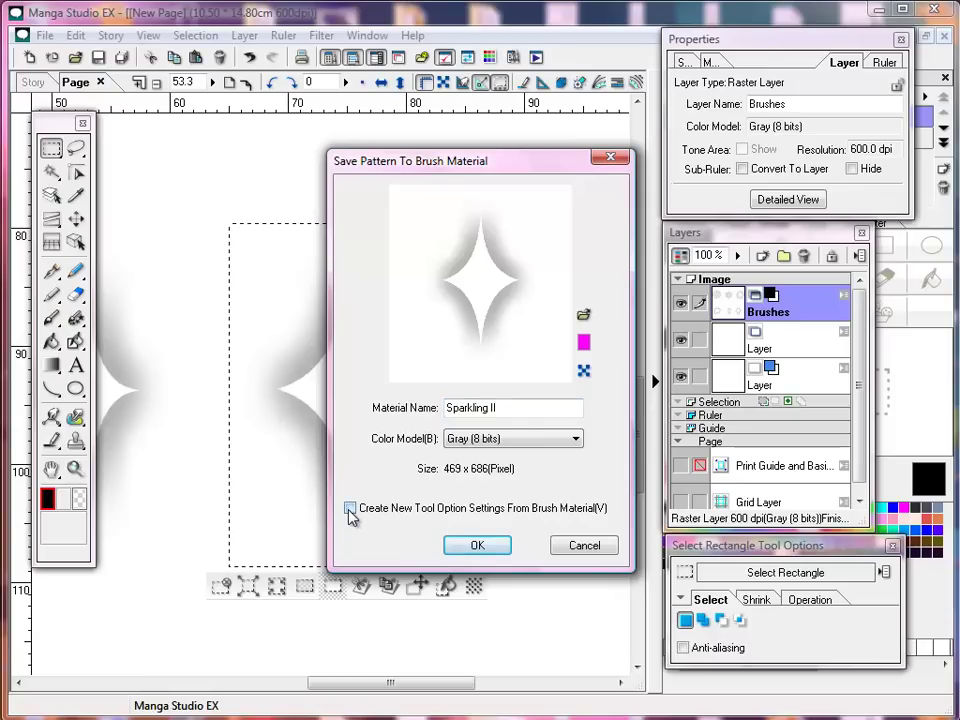
left_click(584, 371)
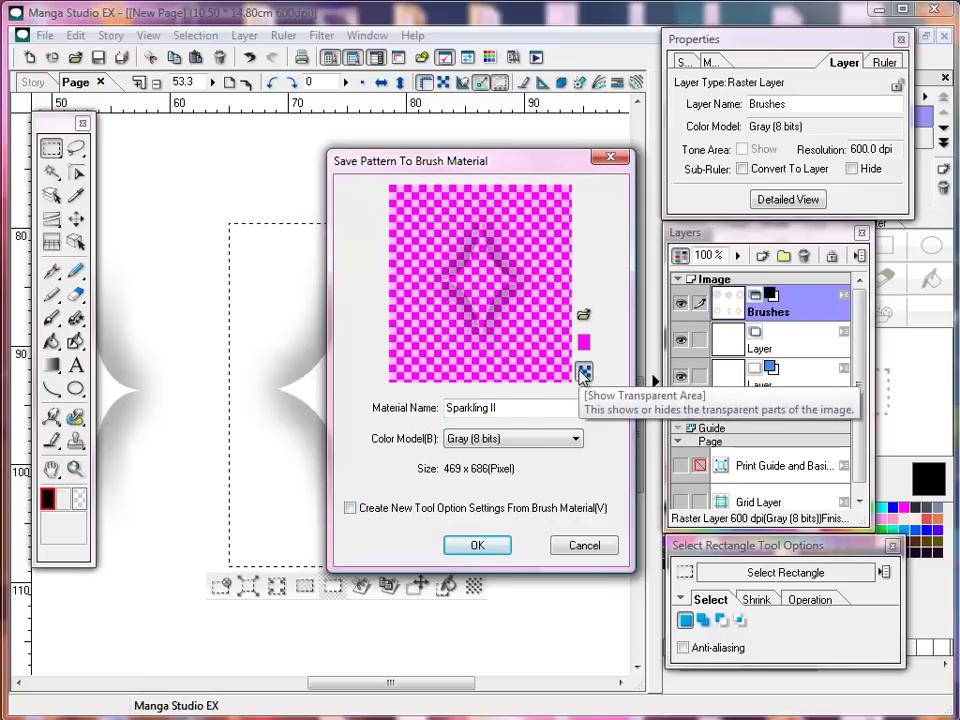
left_click(584, 371)
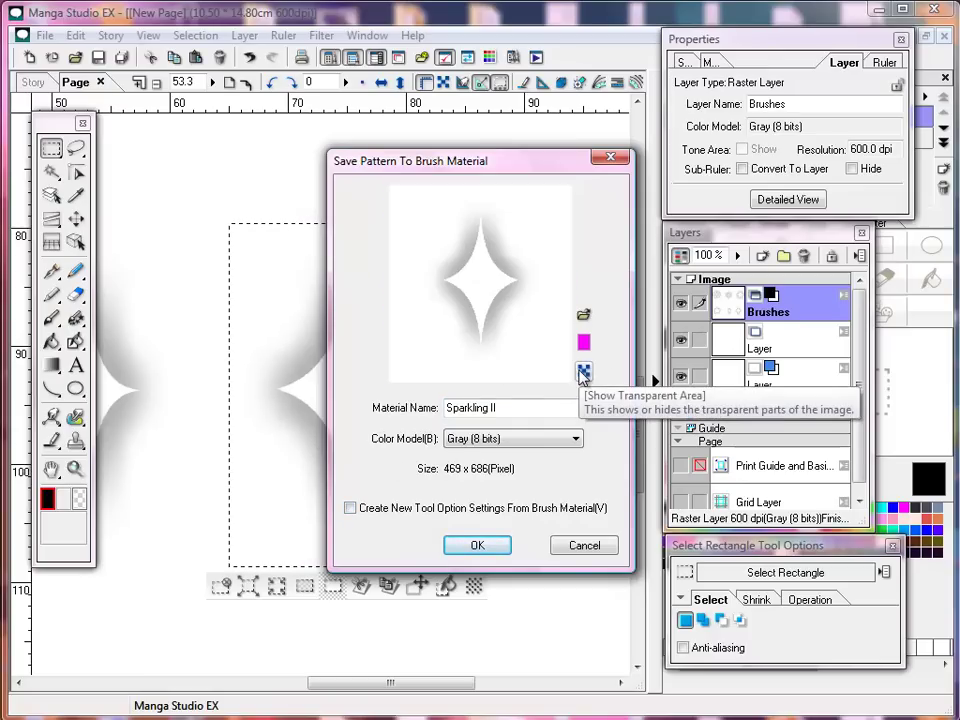
left_click(478, 546)
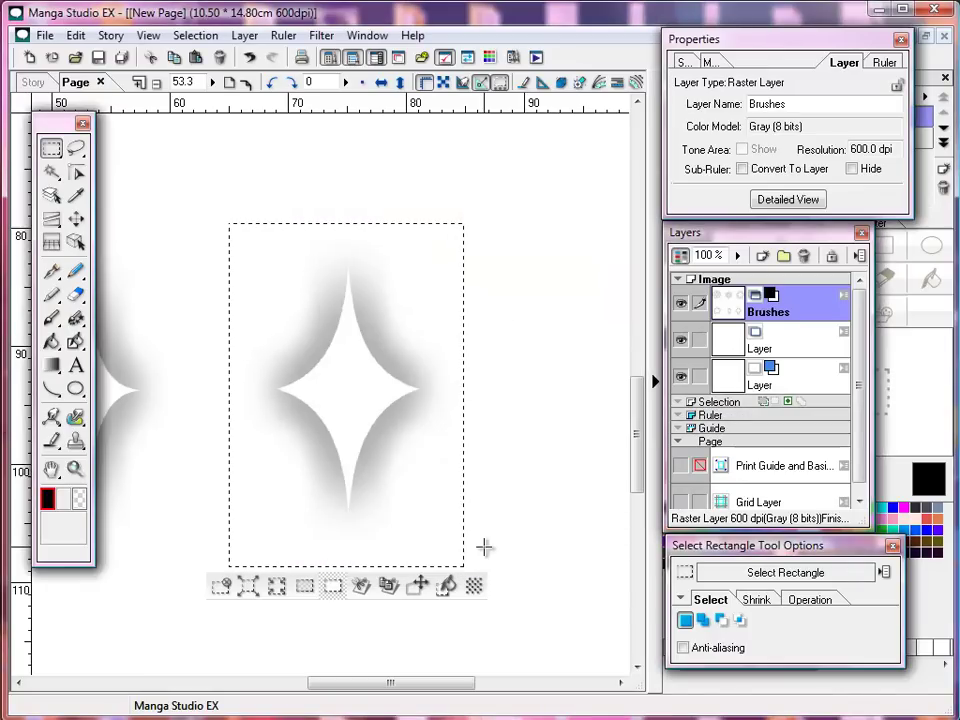
left_click(222, 585)
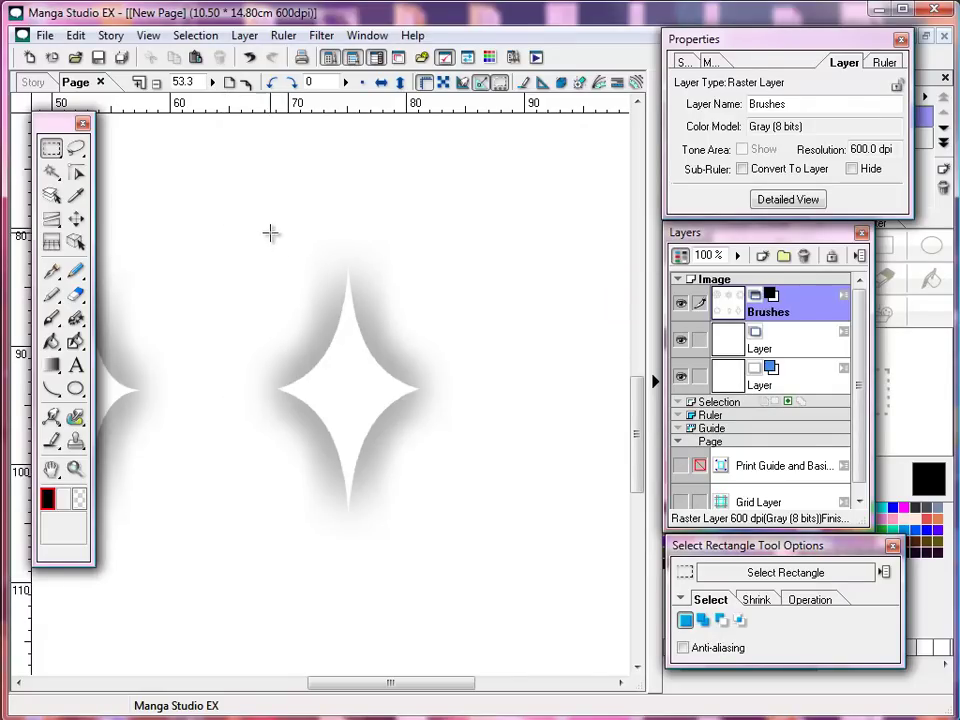
Switch to the Pattern Brush tool and reposition its options window so all brush settings are accessible
left_click(80, 322)
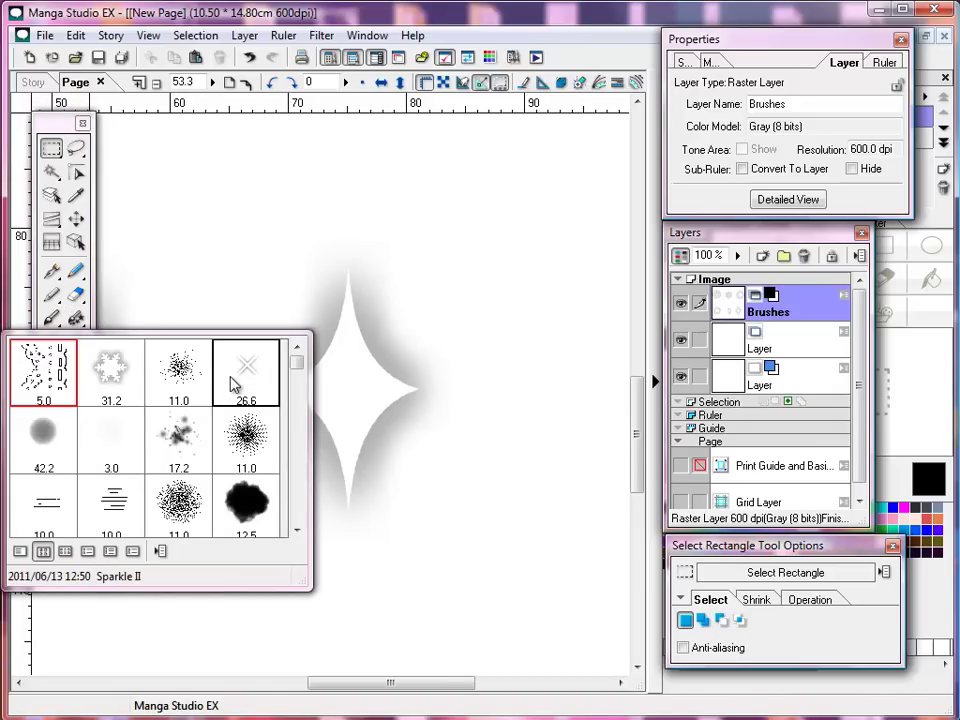
left_click(773, 555)
left_click_drag(773, 555, 768, 246)
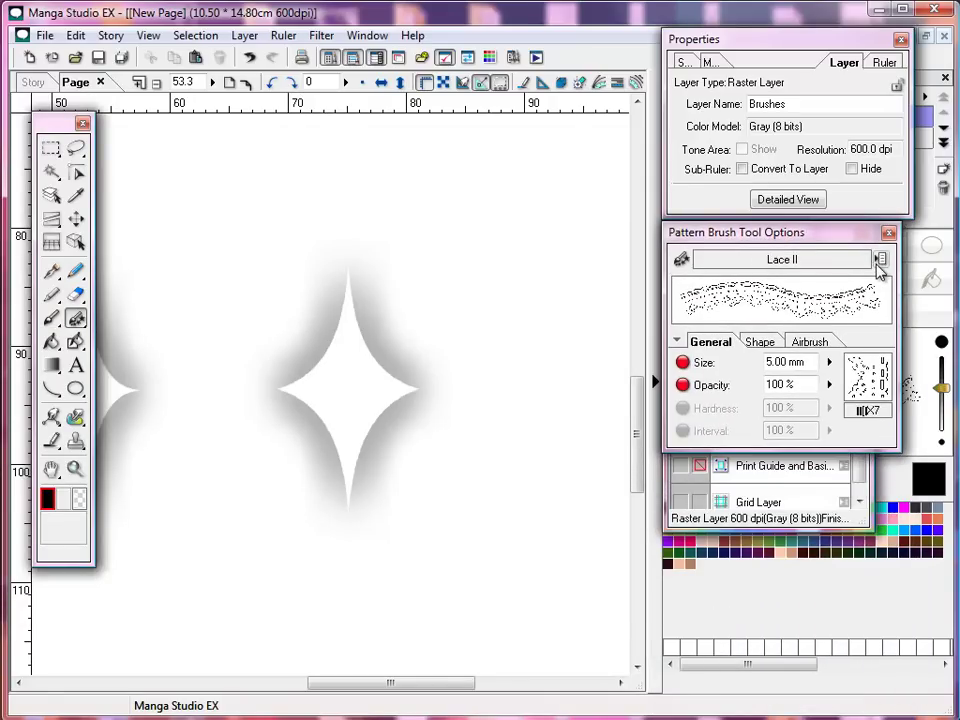
Create a new pattern brush tool setting named "Spakling Mix" with the Stamp style
left_click(880, 262)
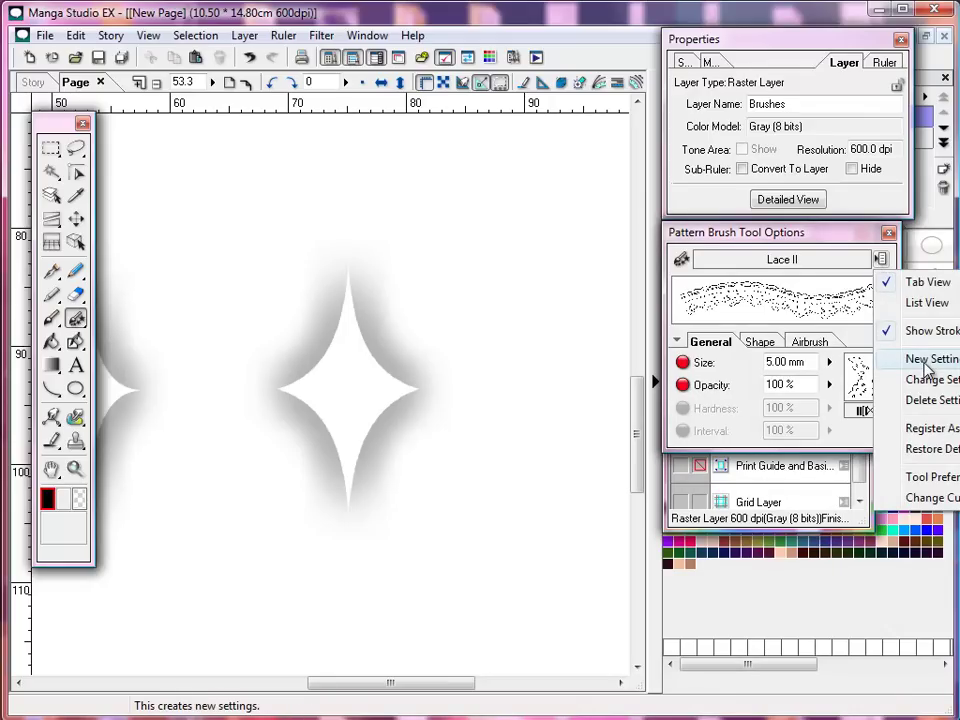
left_click(928, 359)
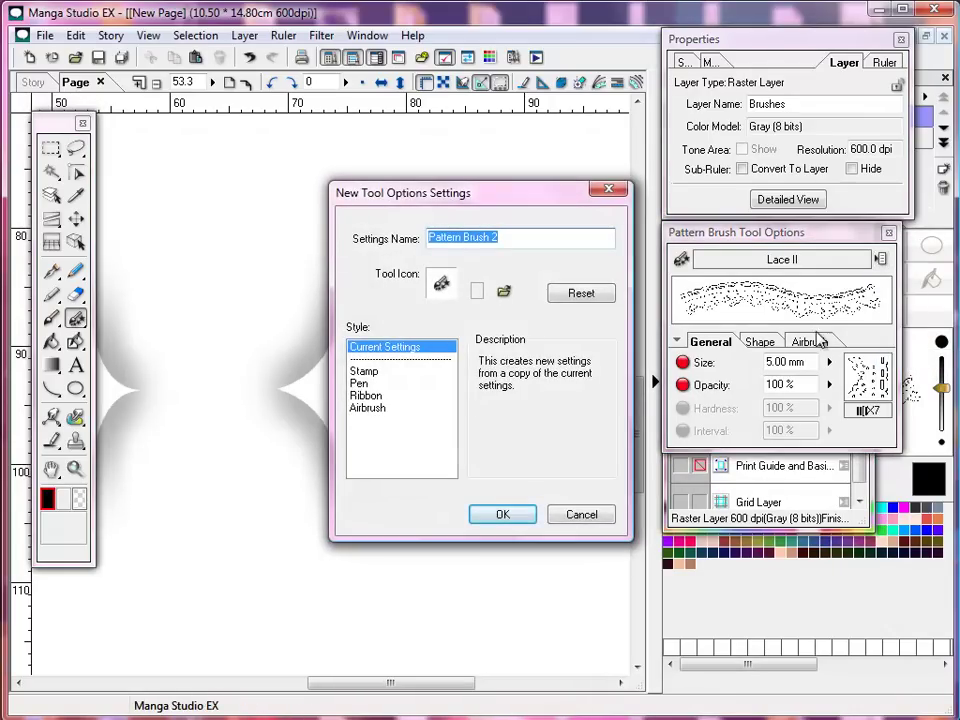
type("Spakling Mix")
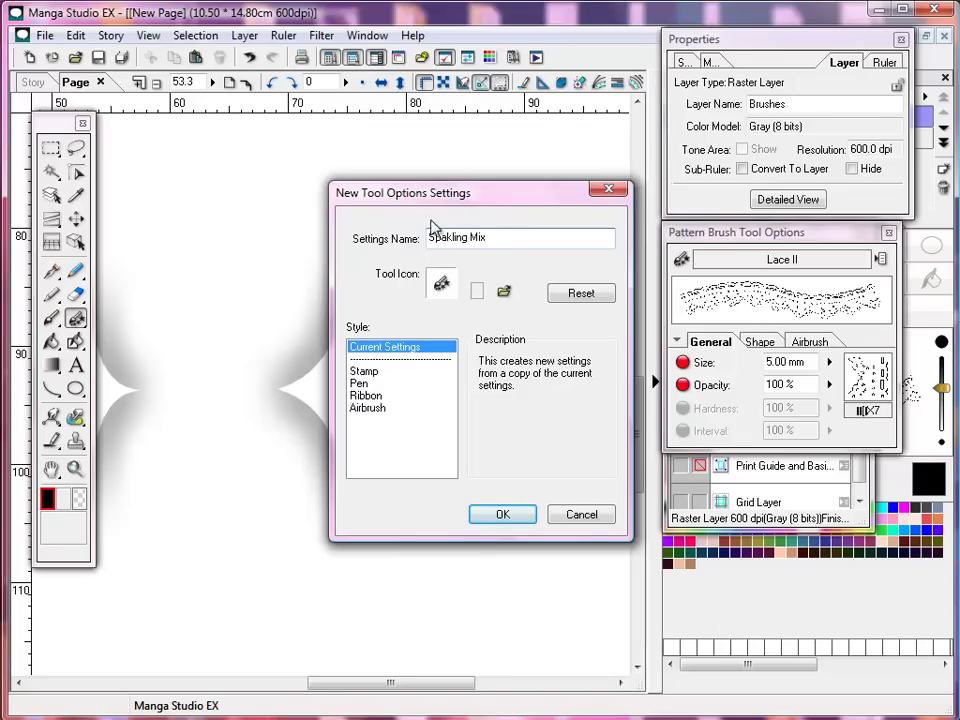
left_click(365, 373)
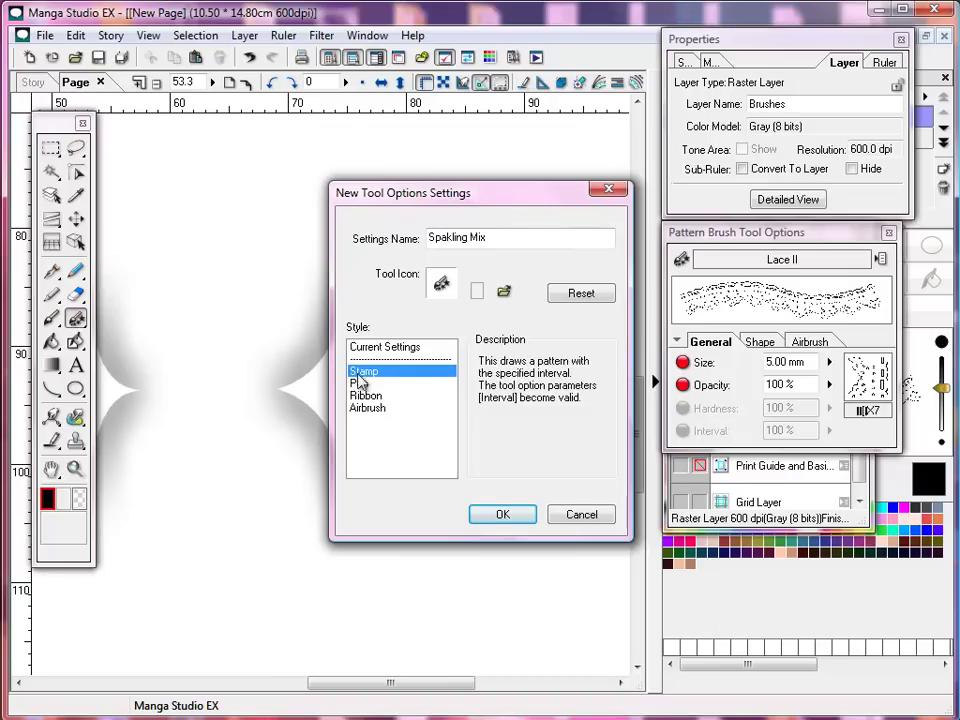
left_click(504, 514)
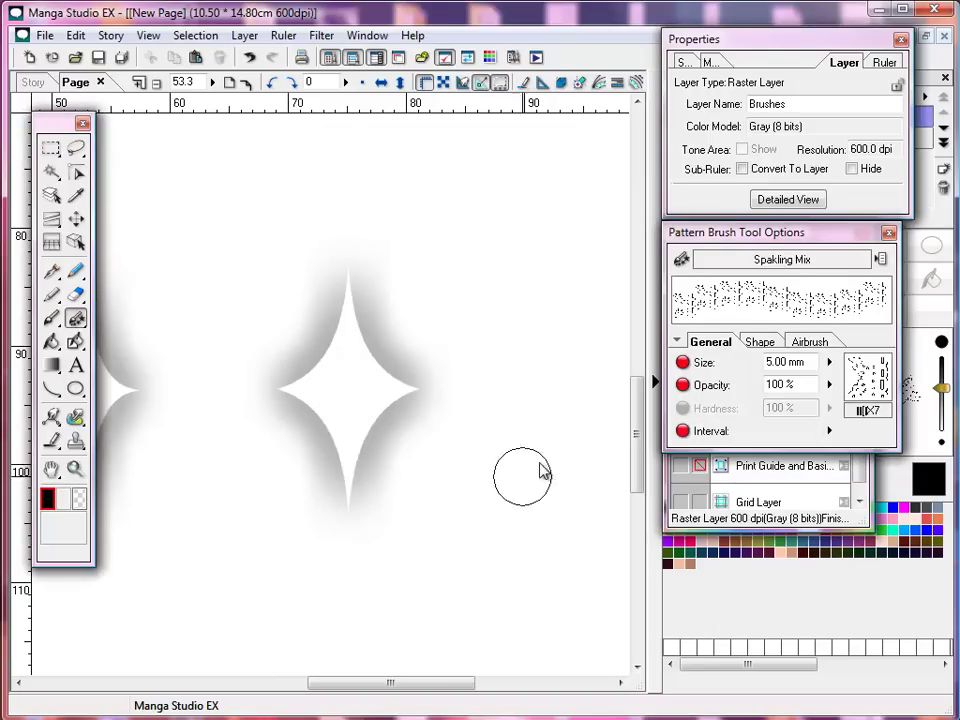
Create a new collection of pattern materials named "Sparkling Mix" for the brush shapes
mouse_move(786, 231)
left_mouse_down()
mouse_move(581, 204)
mouse_move(395, 115)
left_mouse_up()
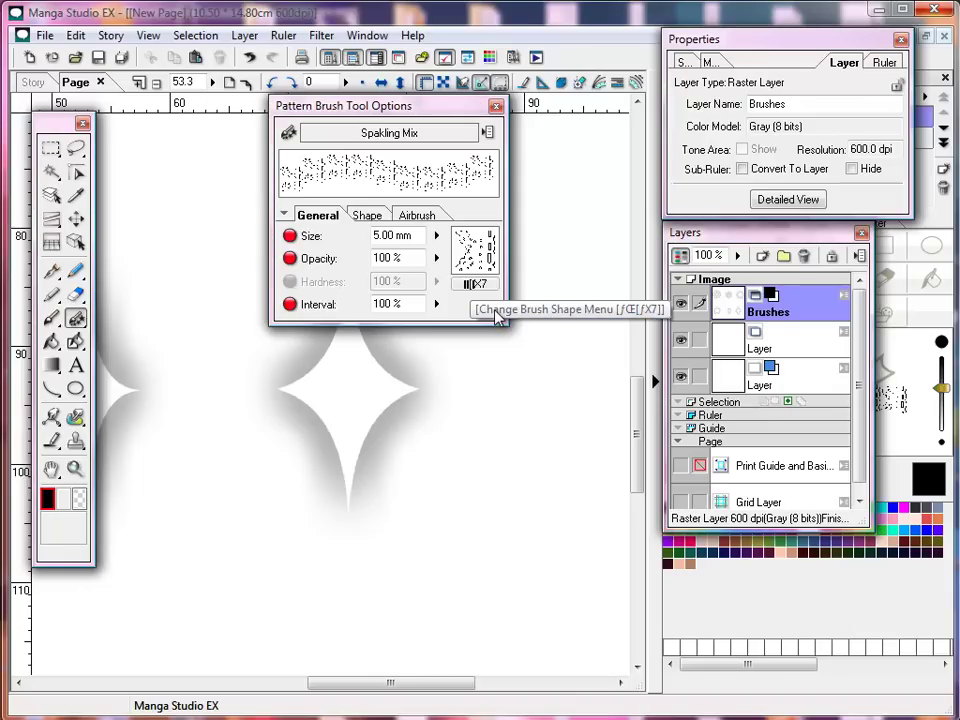
left_click(476, 268)
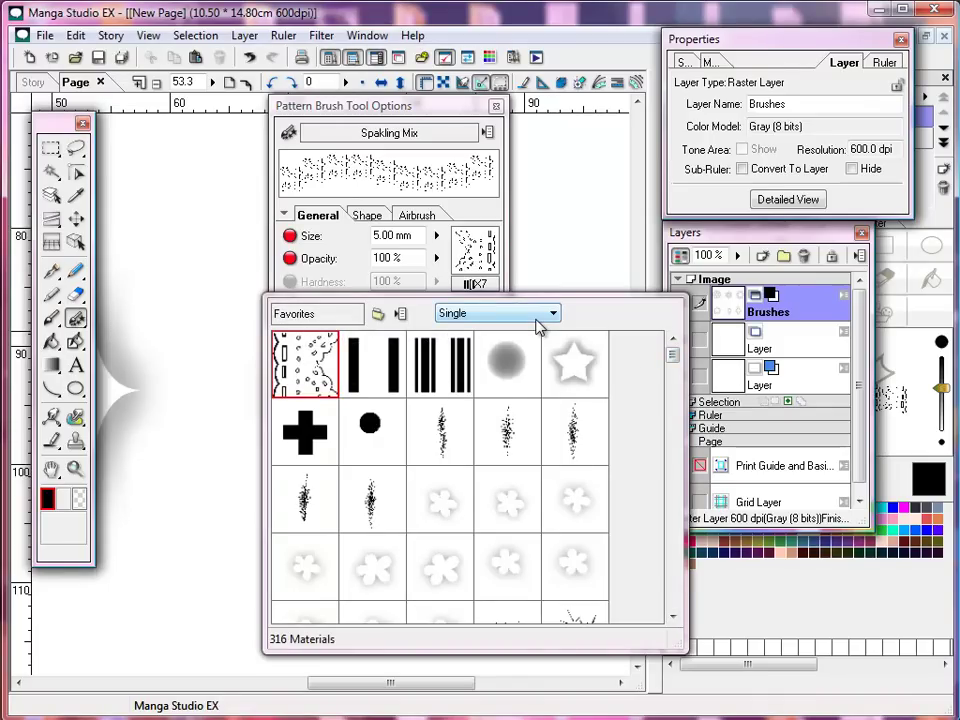
left_click(379, 315)
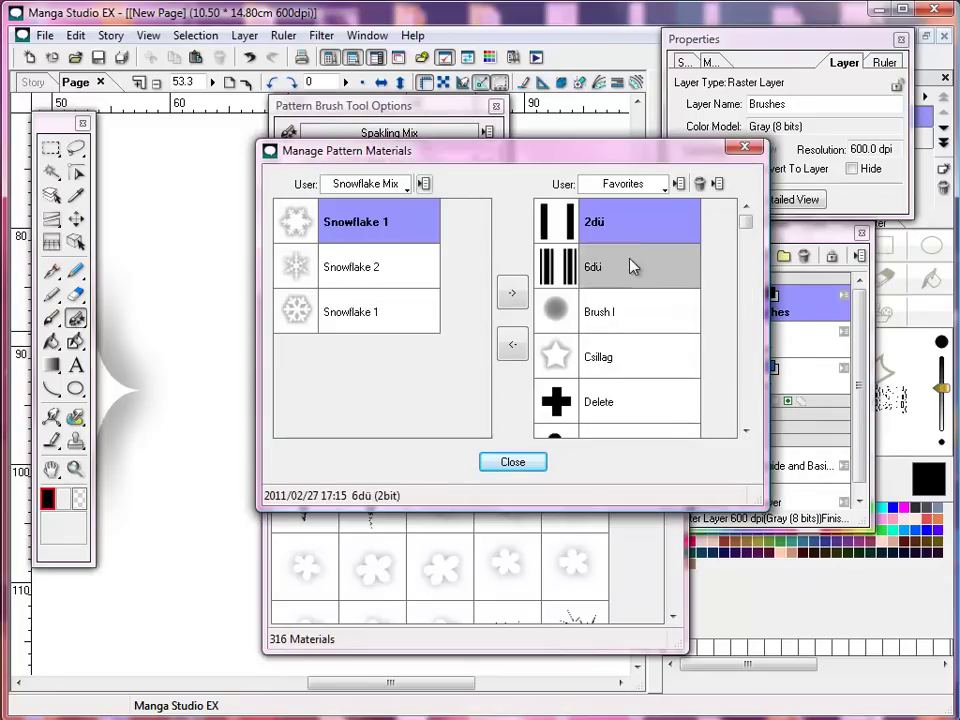
left_click(678, 184)
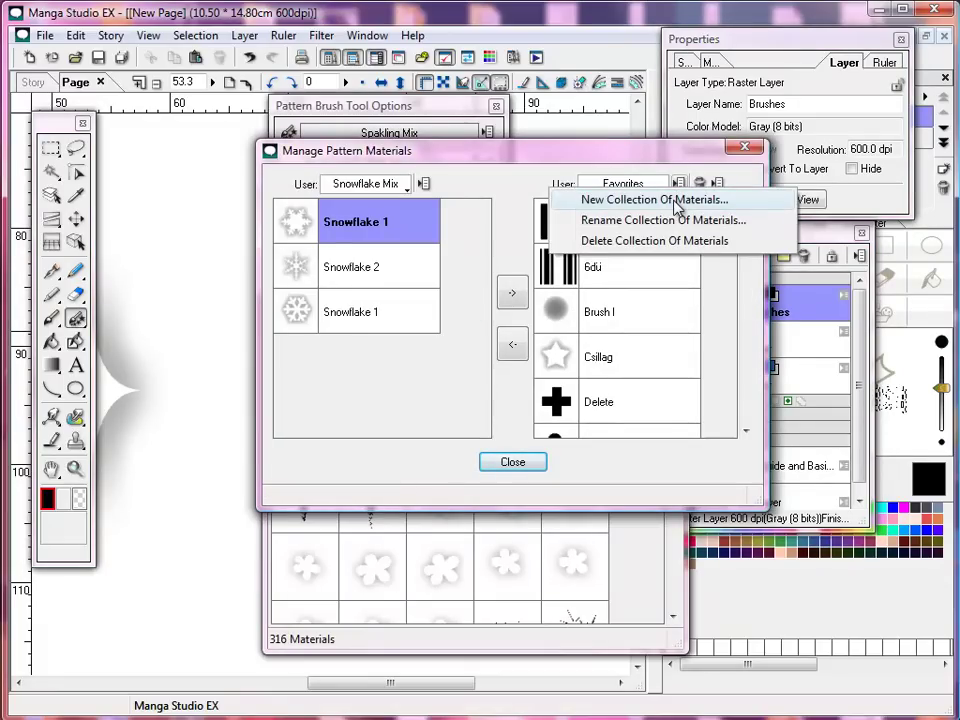
left_click(677, 201)
type("Sparkling Mix")
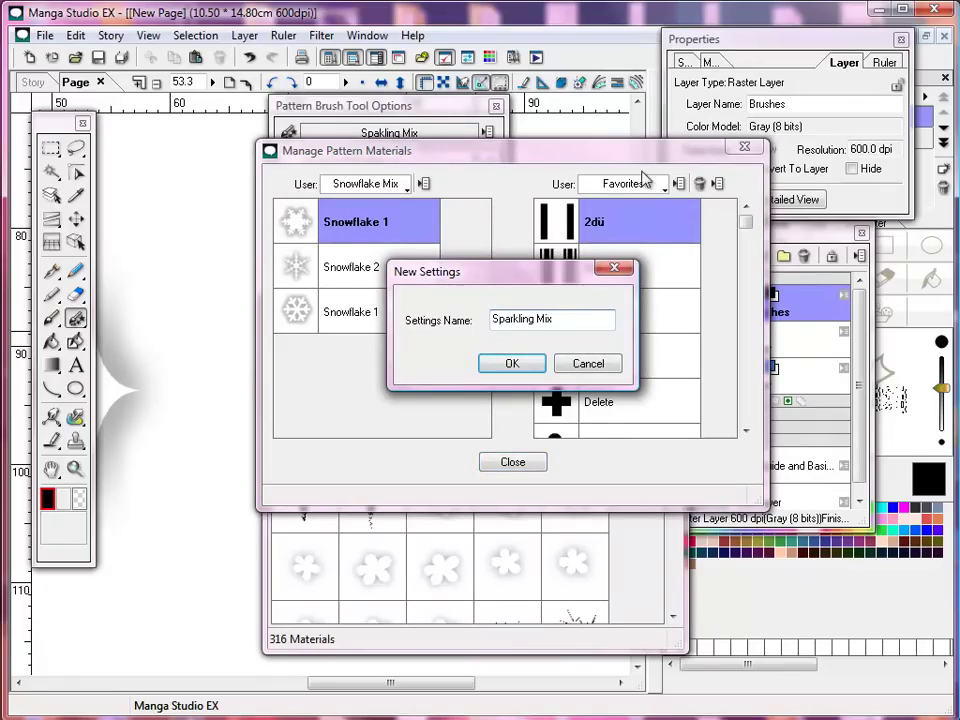
left_click(510, 363)
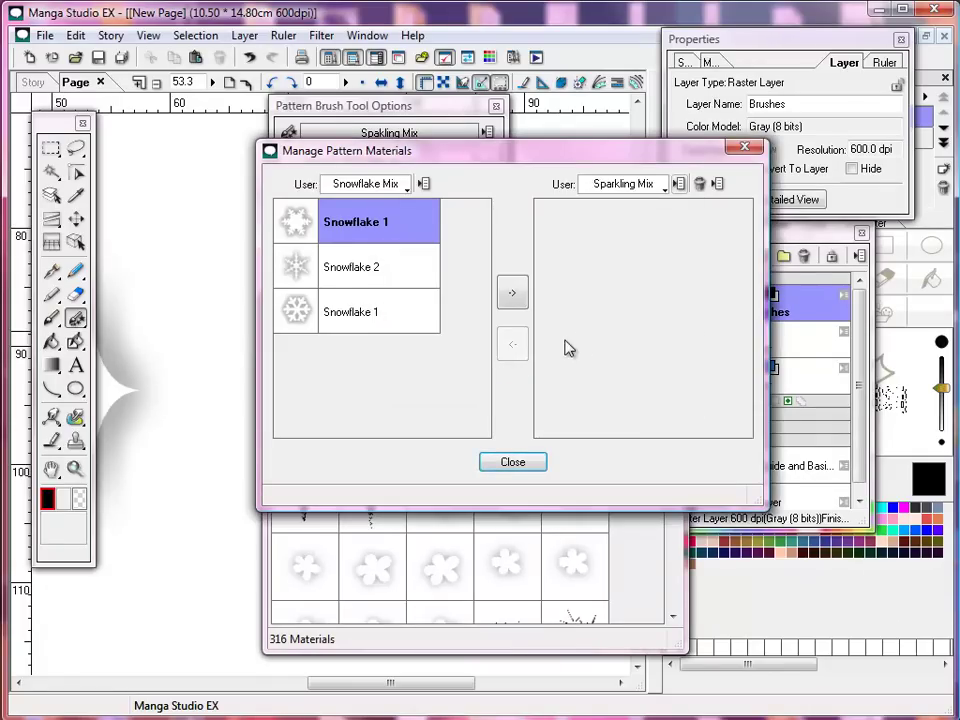
Show the Favorites materials in the source list as text, arranged by name
left_click(407, 186)
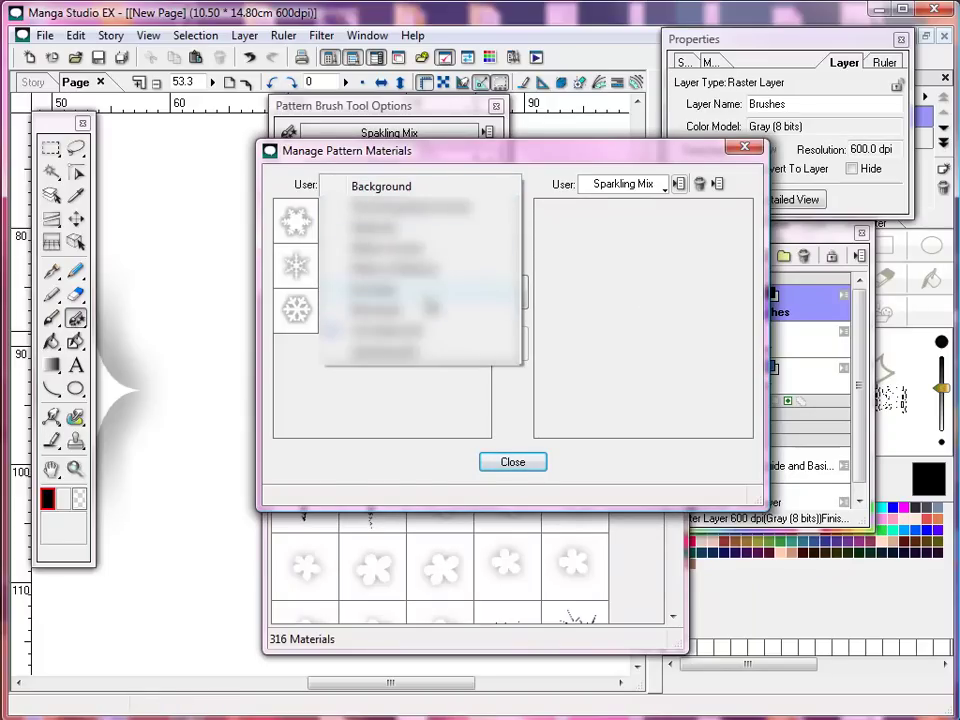
left_click(436, 290)
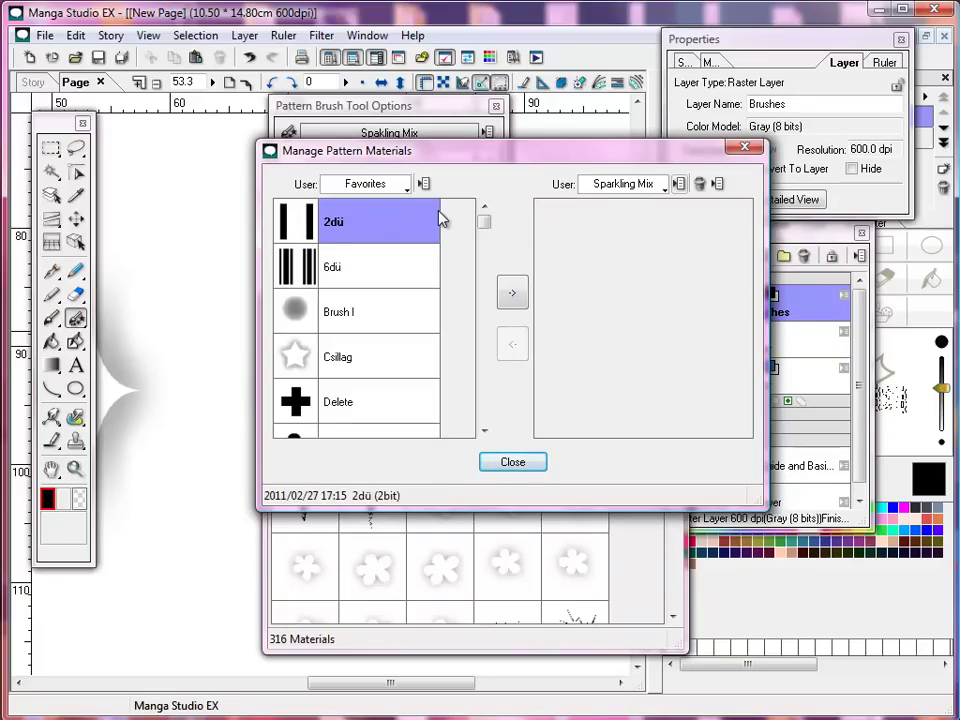
left_click(424, 184)
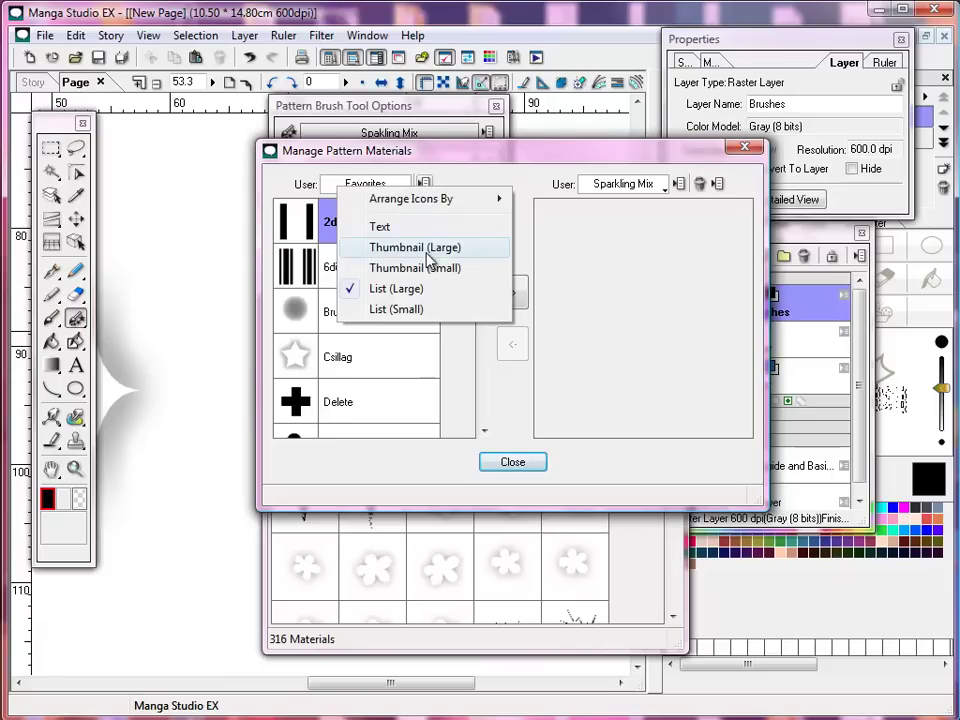
left_click(419, 229)
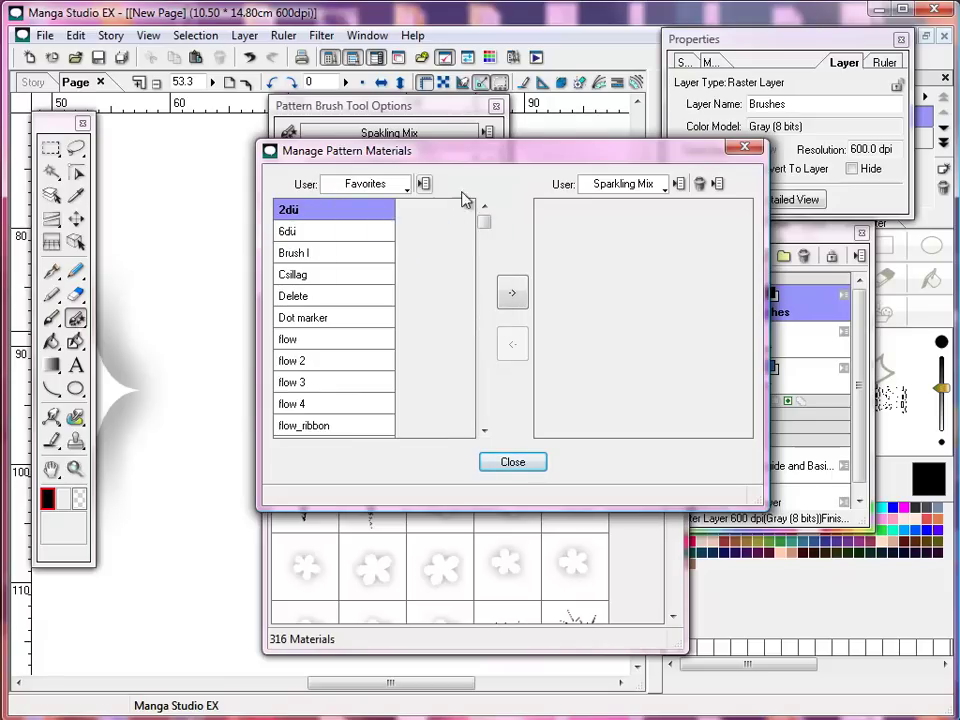
left_click(424, 184)
mouse_move(469, 204)
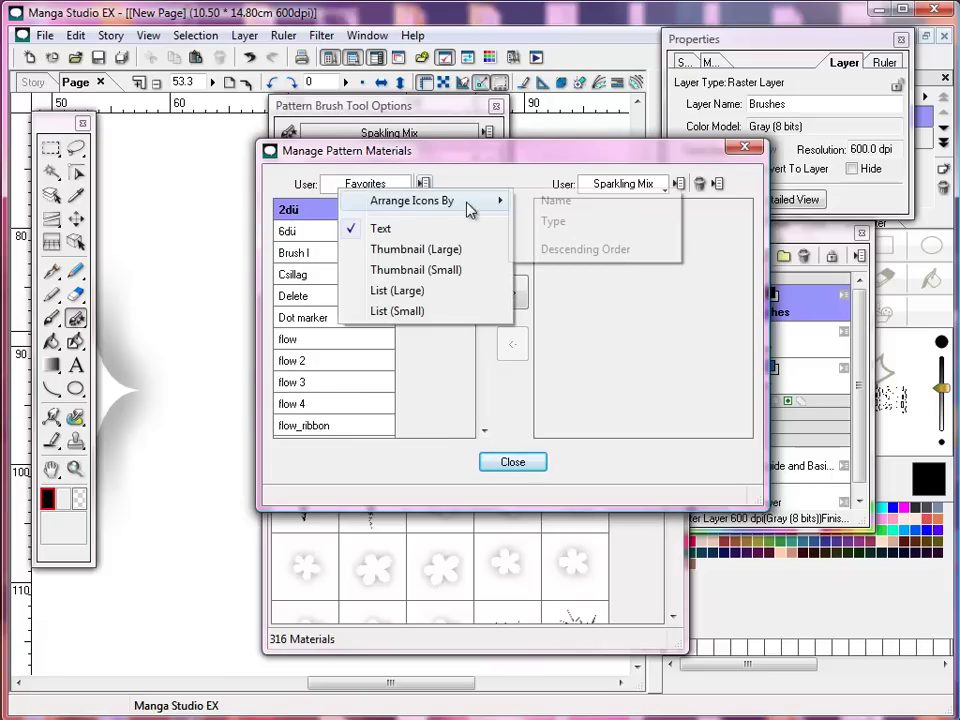
left_click(547, 205)
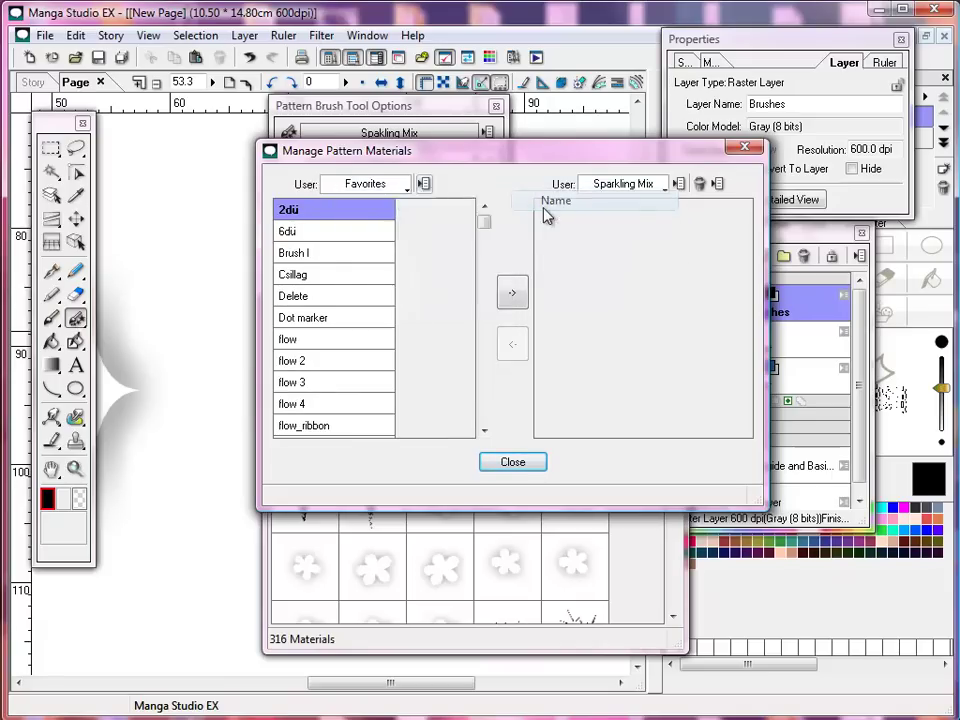
Copy the materials Sparkling I and Sparkling II from Favorites into the Sparkling Mix collection and close the material manager
left_click_drag(484, 221, 482, 262)
left_click(306, 275)
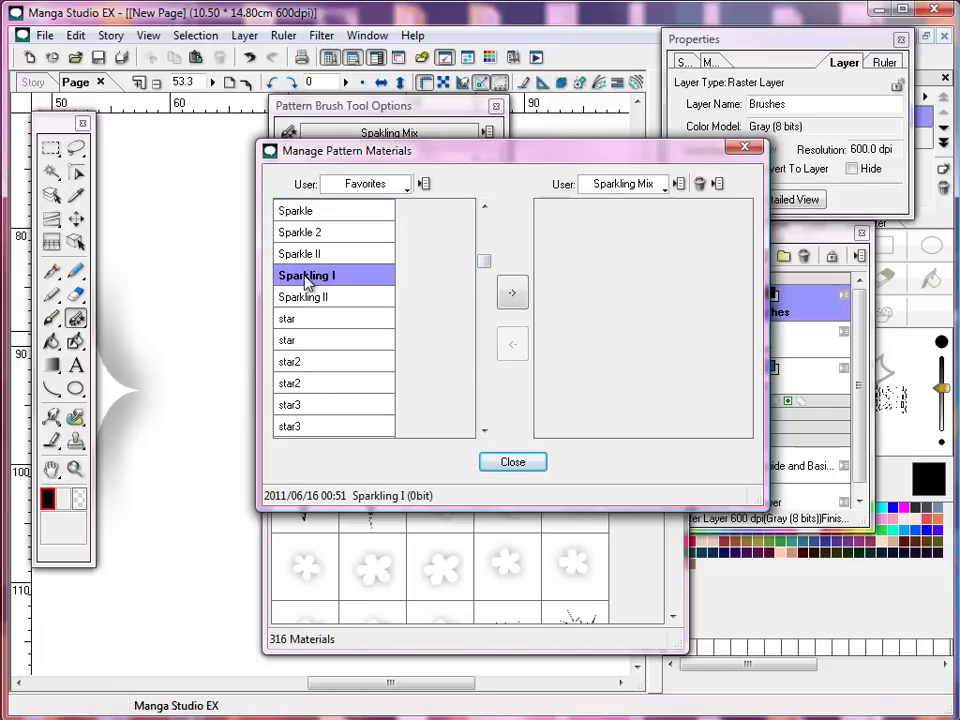
left_click(515, 300)
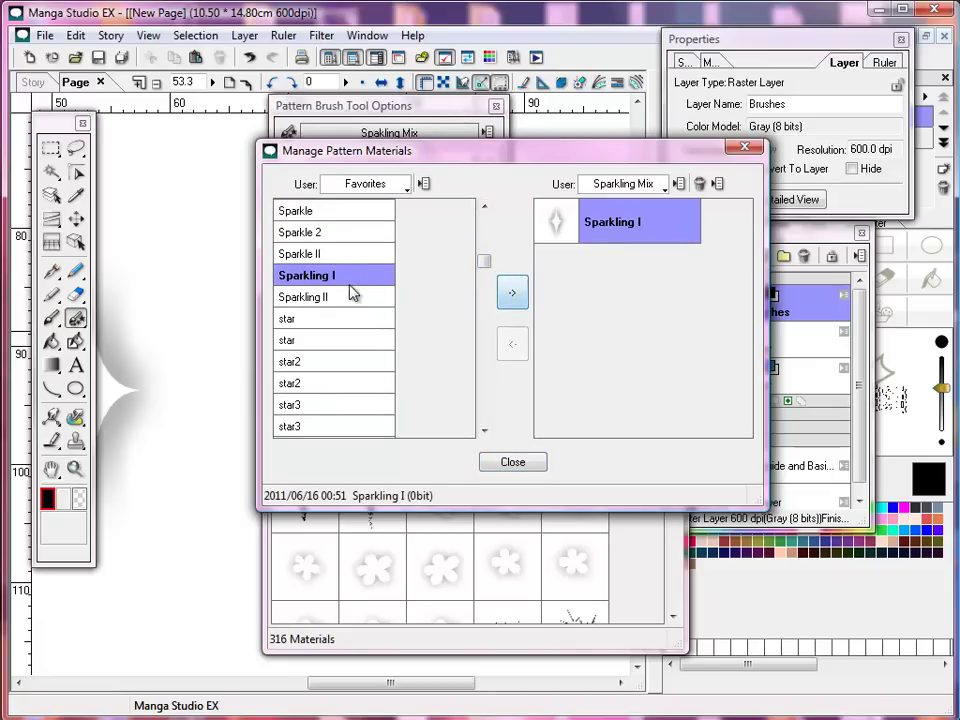
left_click(352, 295)
left_click(514, 296)
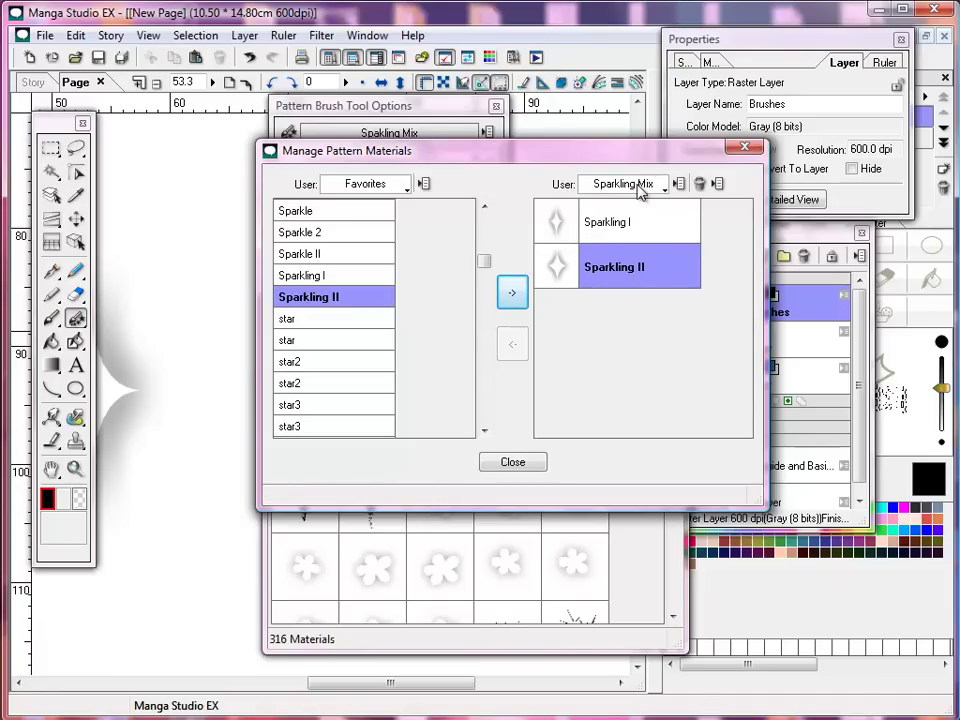
left_click(525, 463)
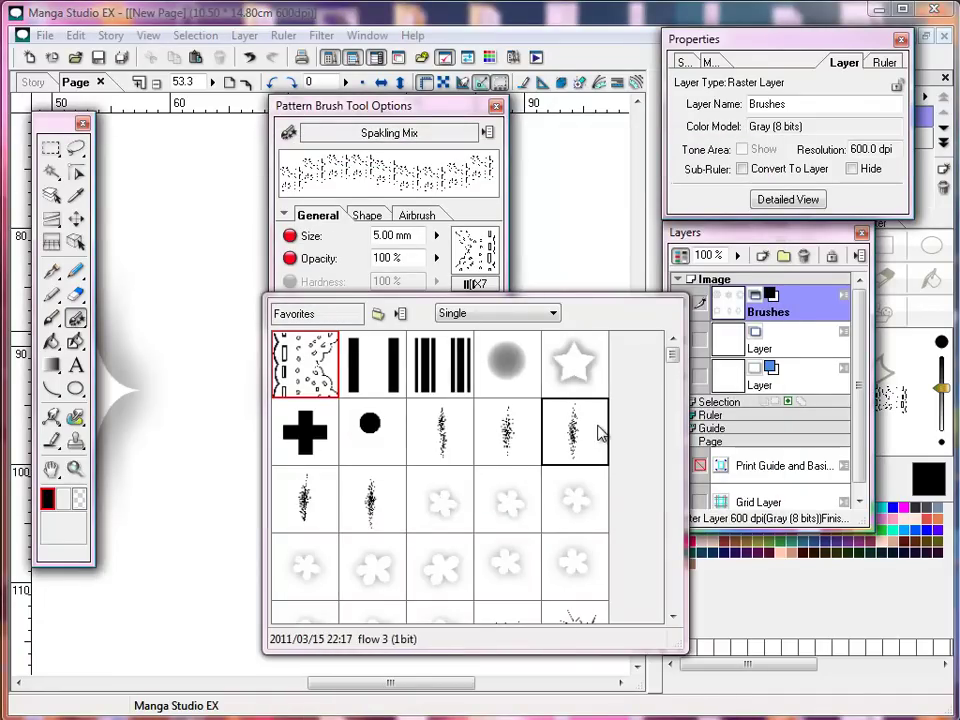
Choose Sparkling I from the Sparkling Mix collection as the brush shape and set the pattern mode to Multiple (Random)
left_click(378, 314)
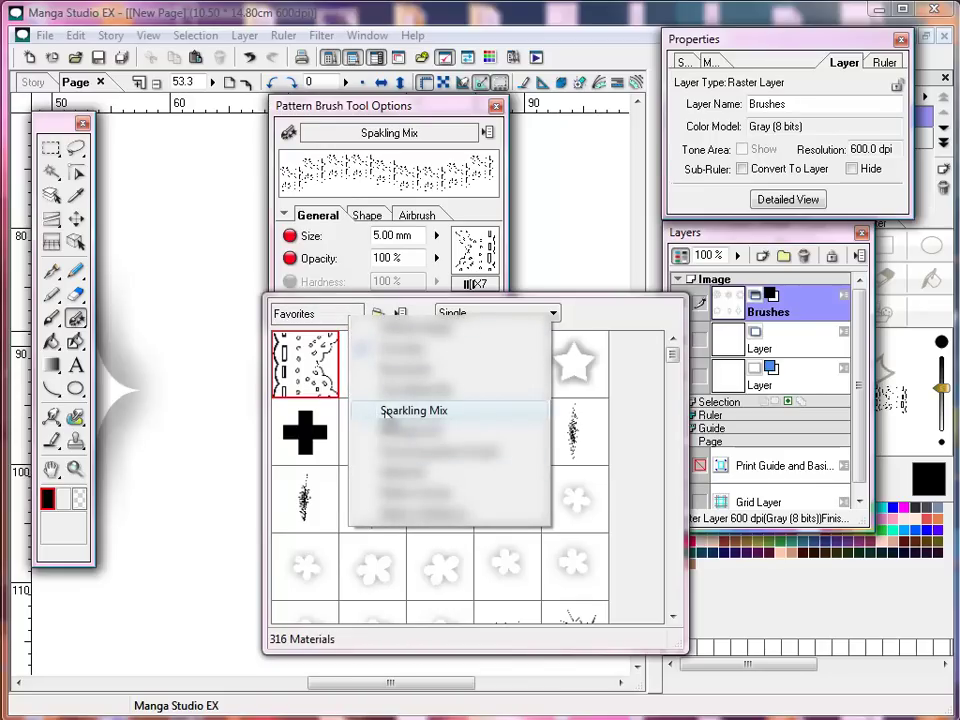
left_click(425, 413)
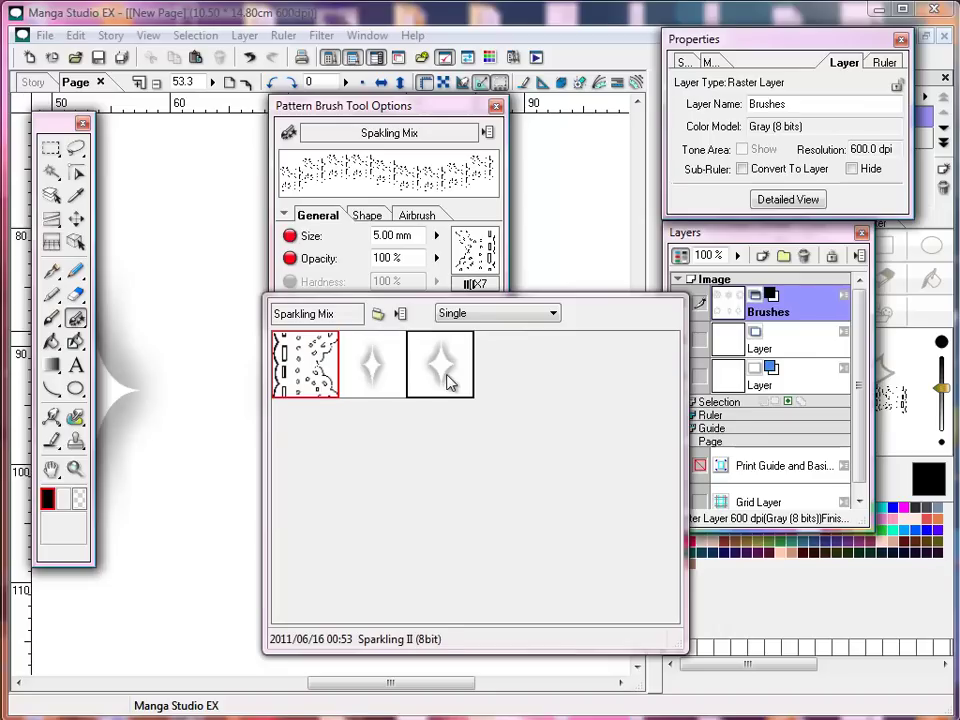
left_click(381, 388)
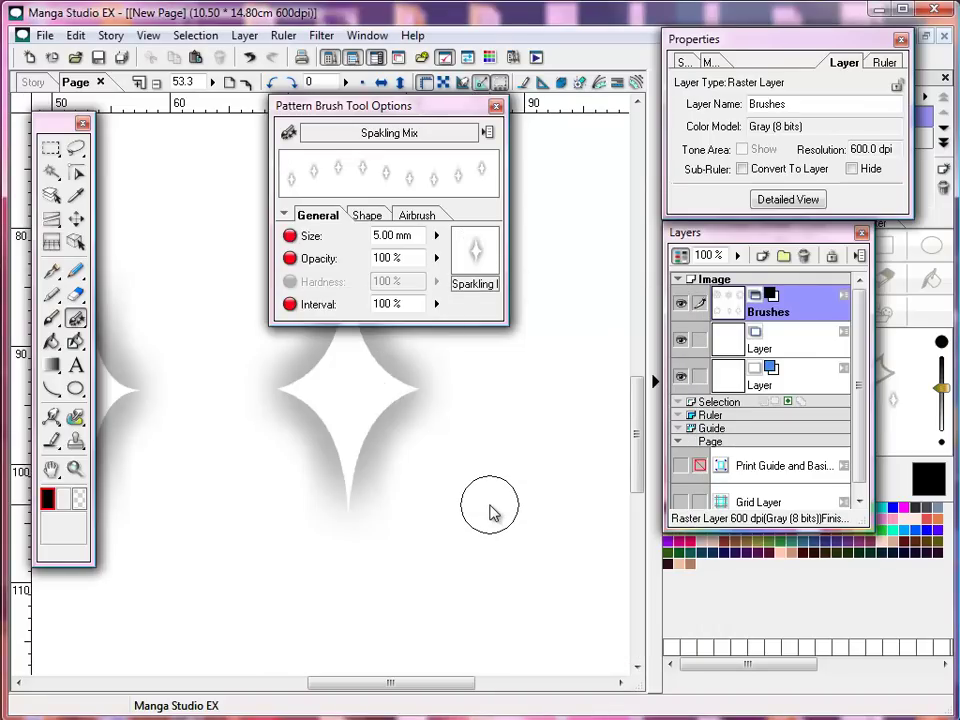
left_click(470, 286)
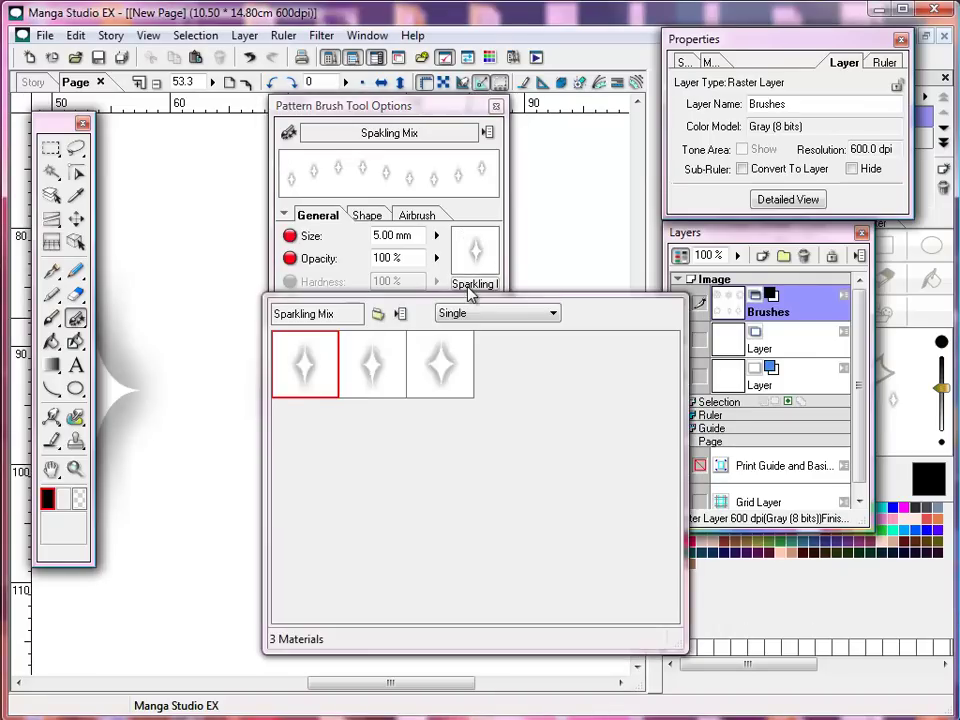
left_click(455, 314)
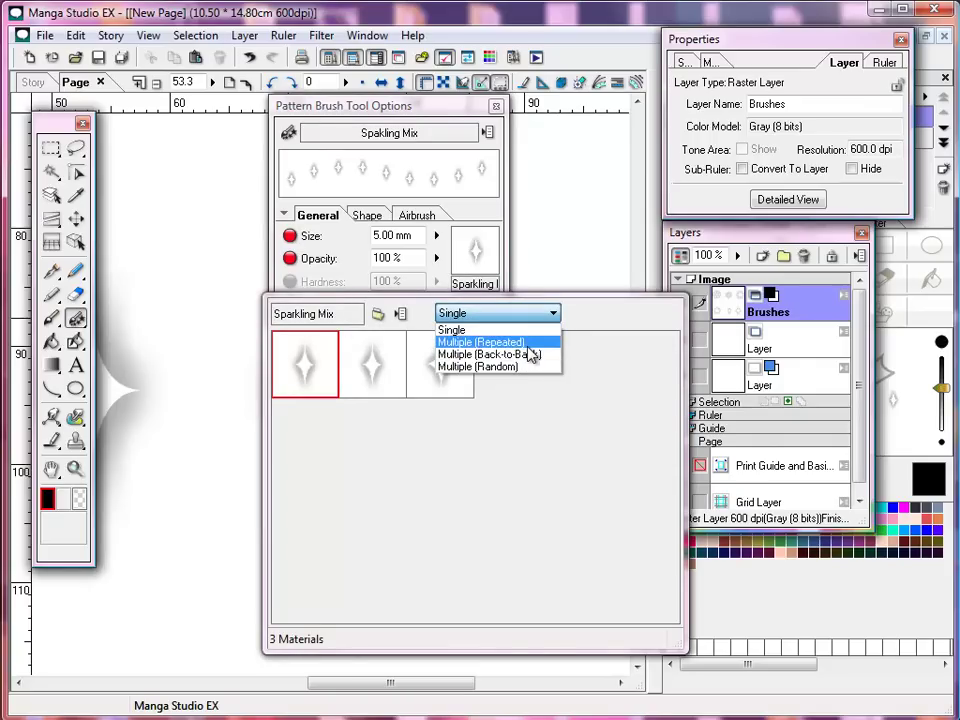
left_click(524, 368)
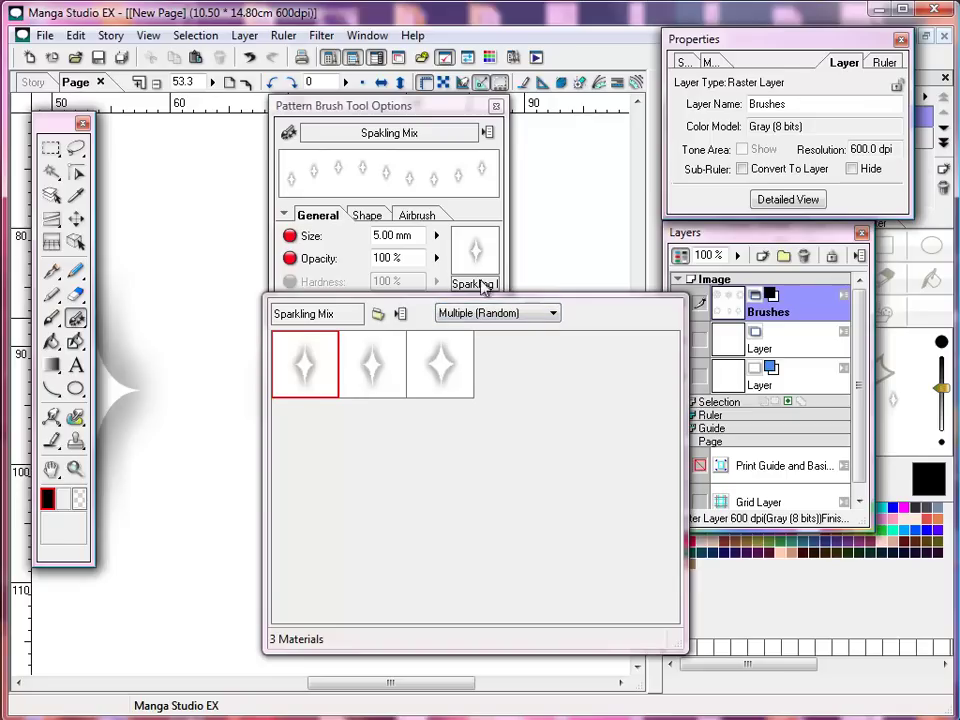
left_click(312, 243)
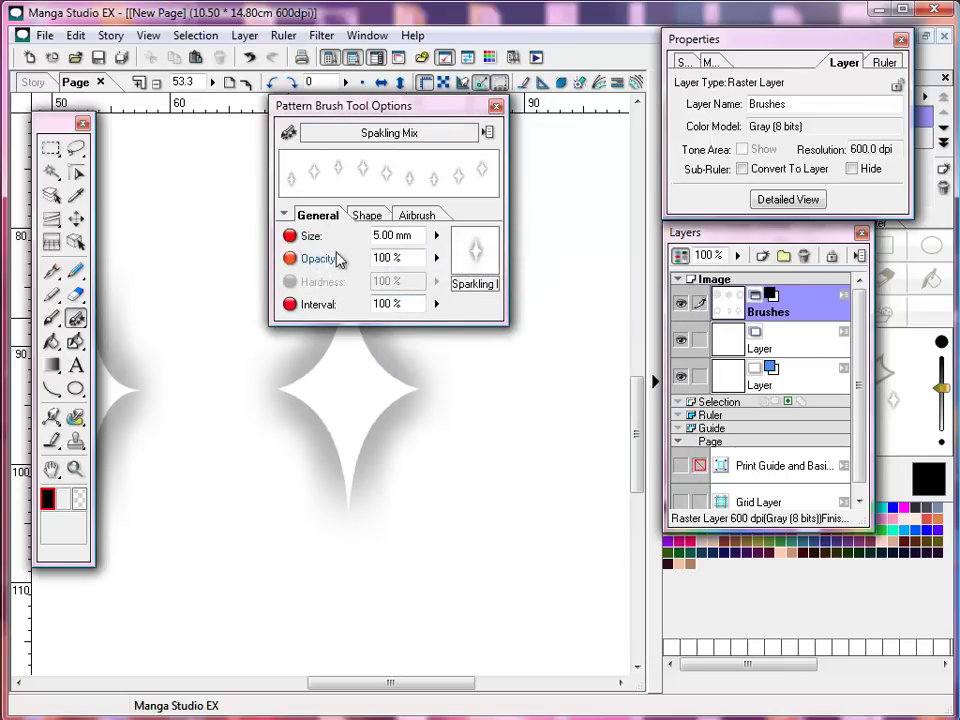
Set the brush size control to Random with a 30 % minimum and a size of 10 mm
left_click(317, 242)
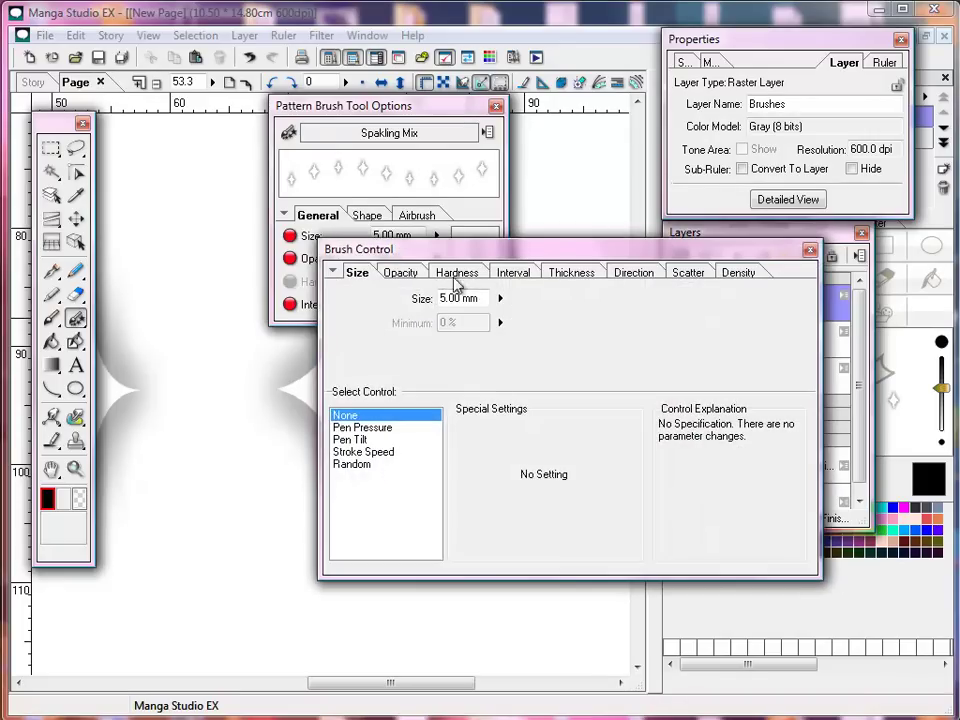
left_click(366, 467)
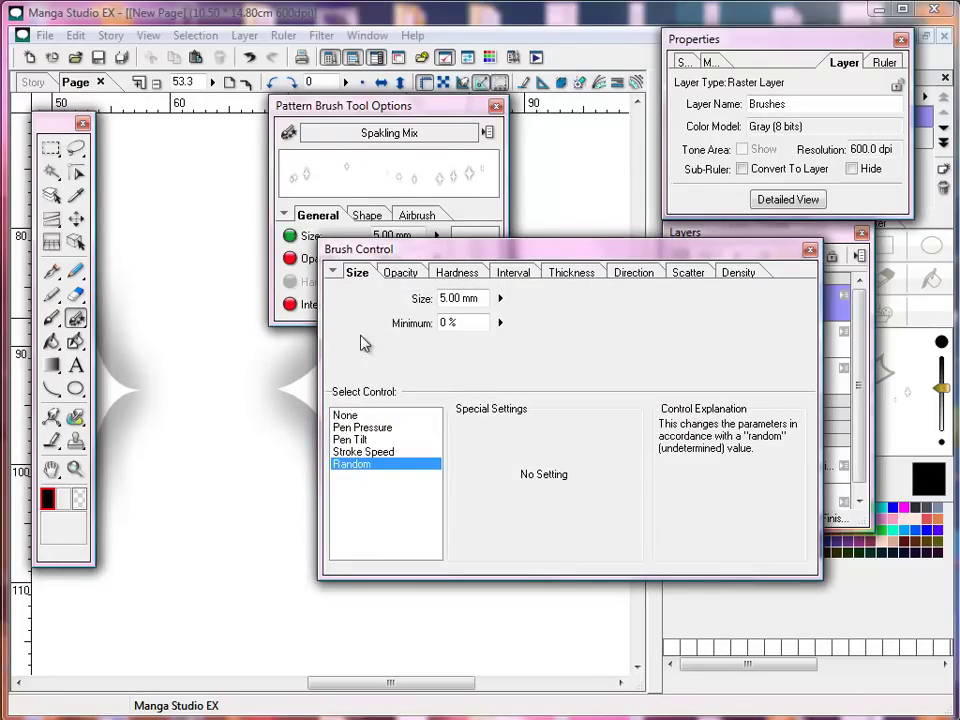
left_click(498, 324)
left_click(509, 281)
left_click(509, 281)
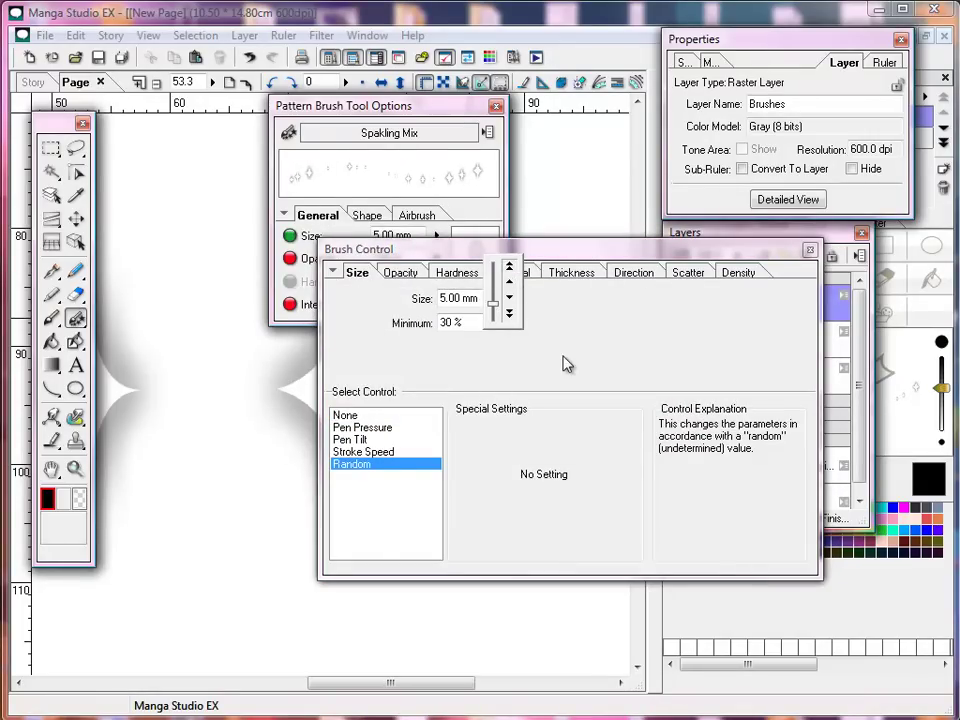
left_click(563, 362)
left_click(499, 298)
left_click(514, 247)
left_click(514, 247)
left_click(514, 247)
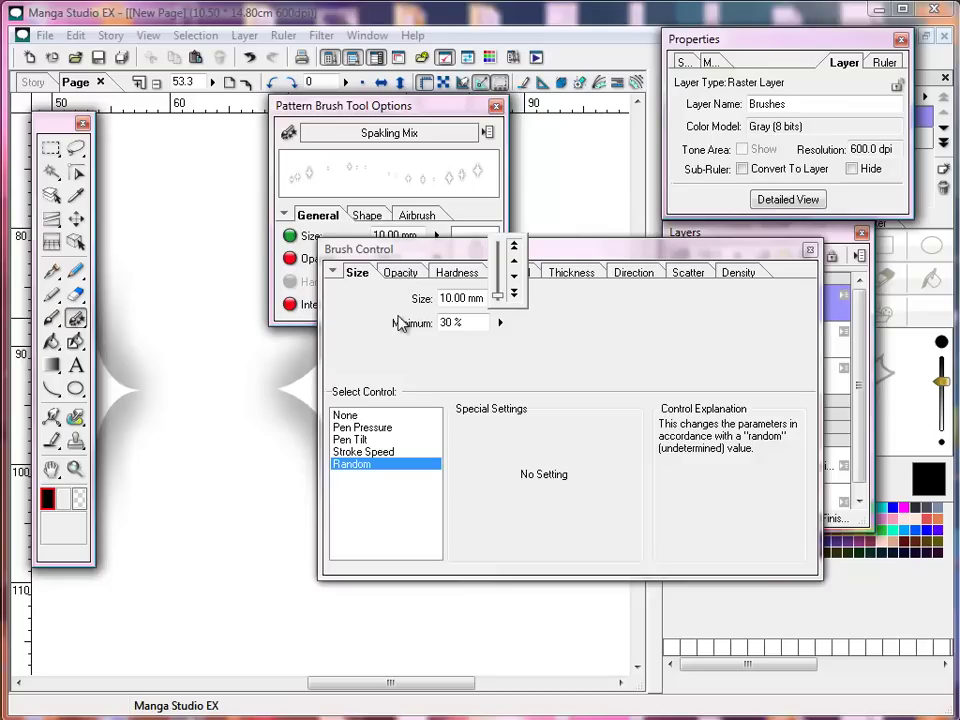
Try the Random and Stroke Speed controls for the brush interval, returning the control to None
left_click(514, 273)
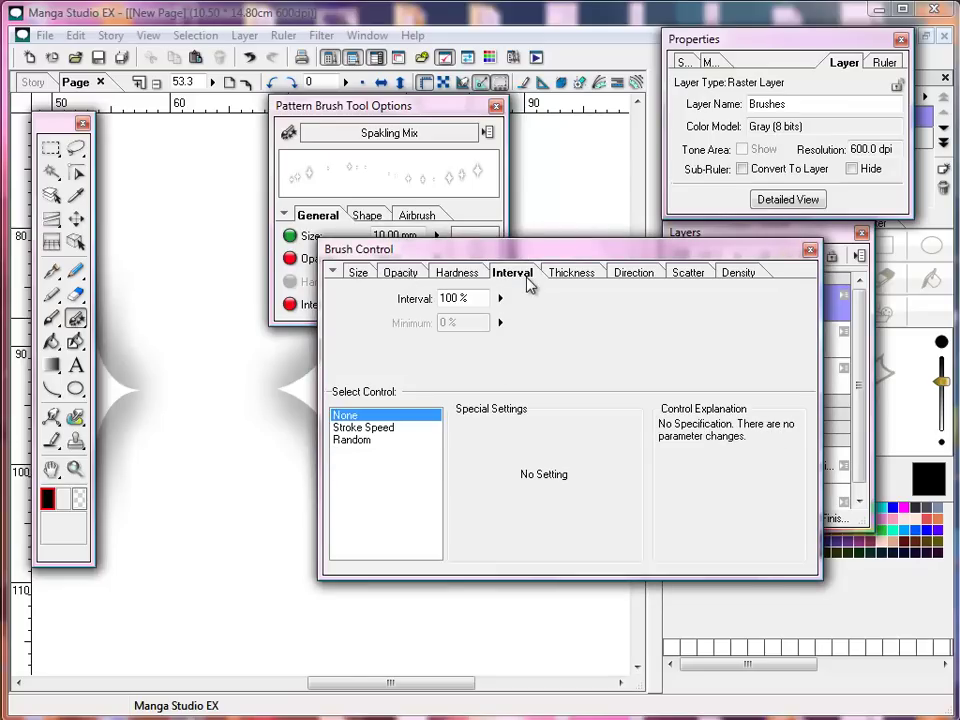
left_click(366, 441)
left_click(366, 428)
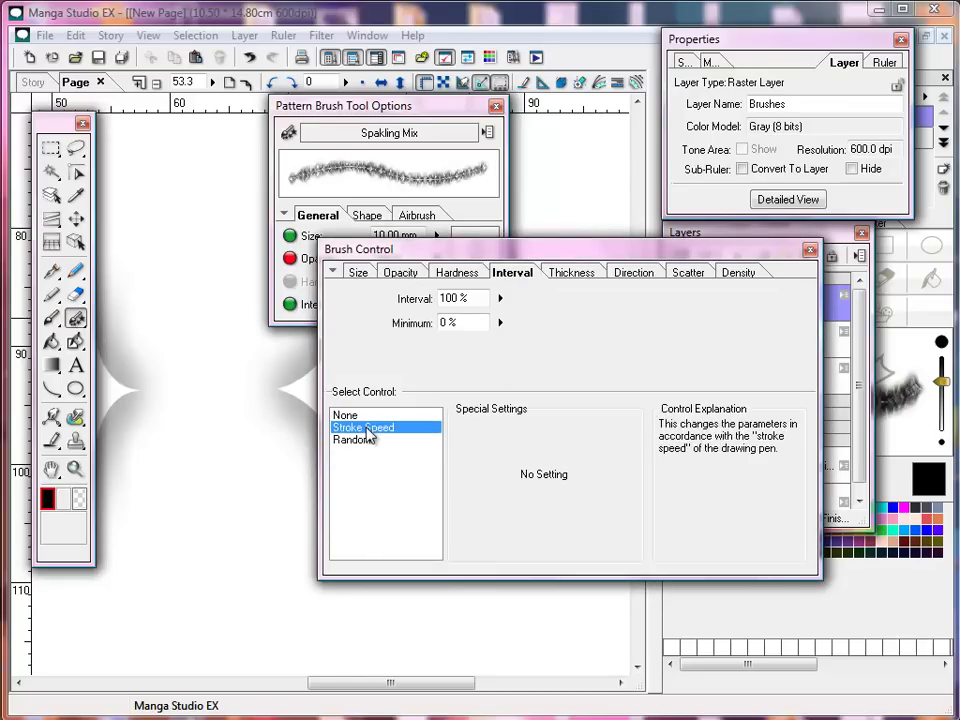
left_click(346, 415)
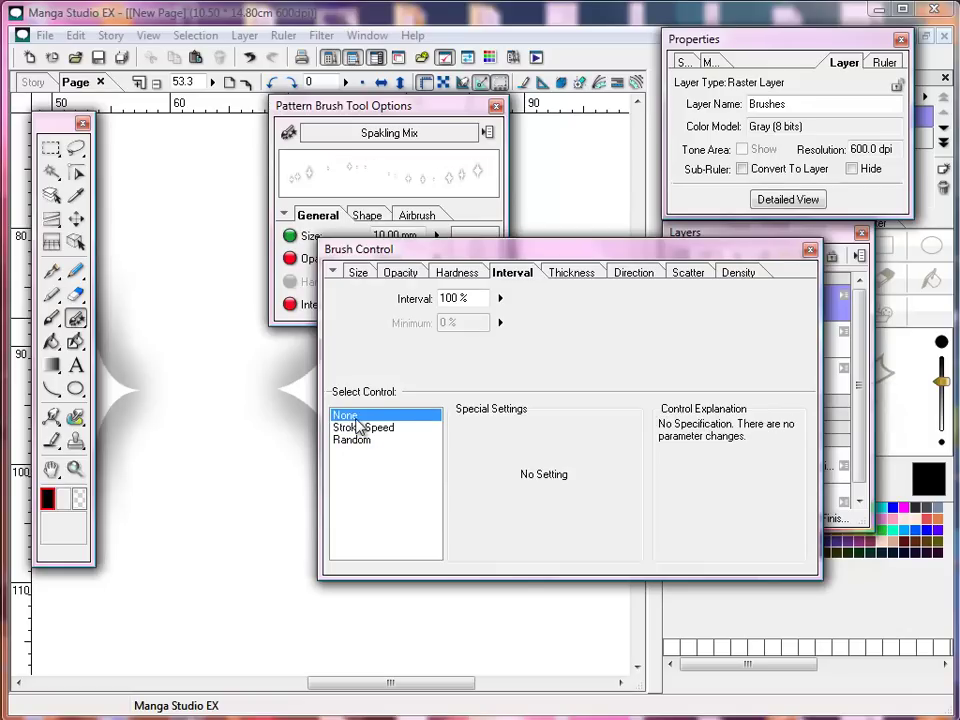
Close the brush control settings, fit the page in view and move the pattern brush options clear of the canvas
left_click(812, 253)
left_click_drag(343, 111, 492, 137)
key("ctrl+0")
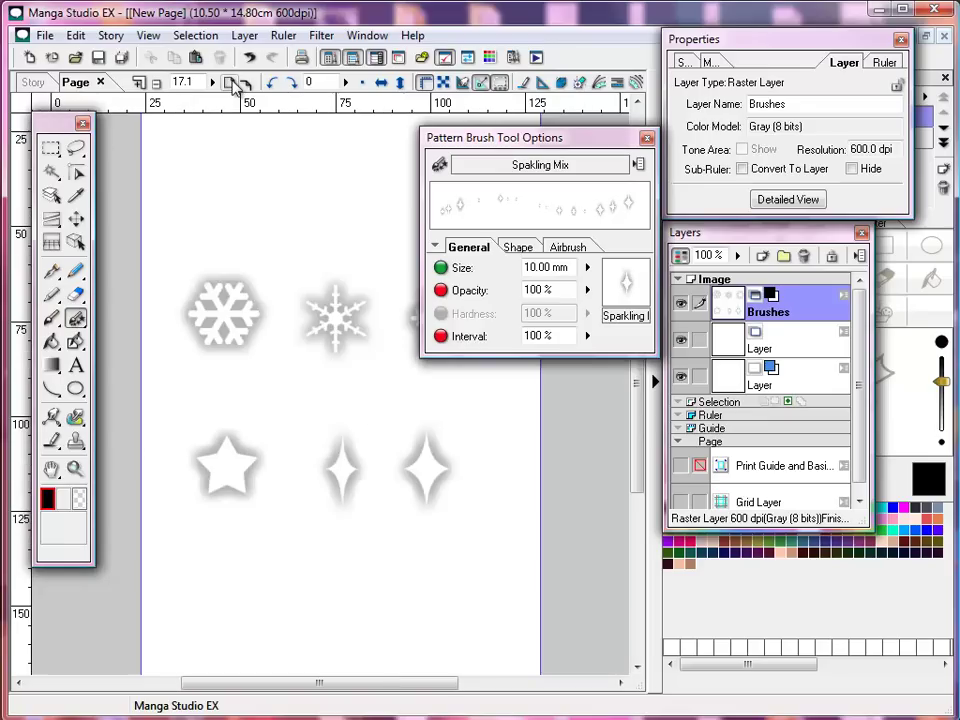
mouse_move(521, 140)
left_mouse_down()
mouse_move(766, 155)
mouse_move(778, 52)
mouse_move(765, 52)
left_mouse_up()
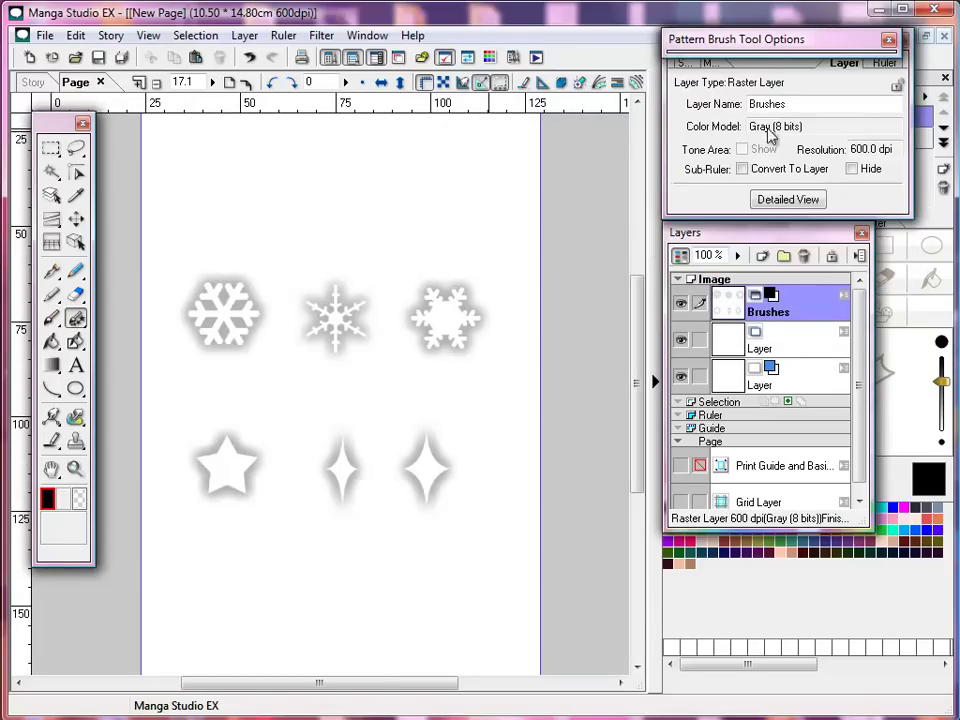
Add a 600 dpi, 8-bit gray raster layer named Brush Test and hide the Brushes layer
left_click(762, 257)
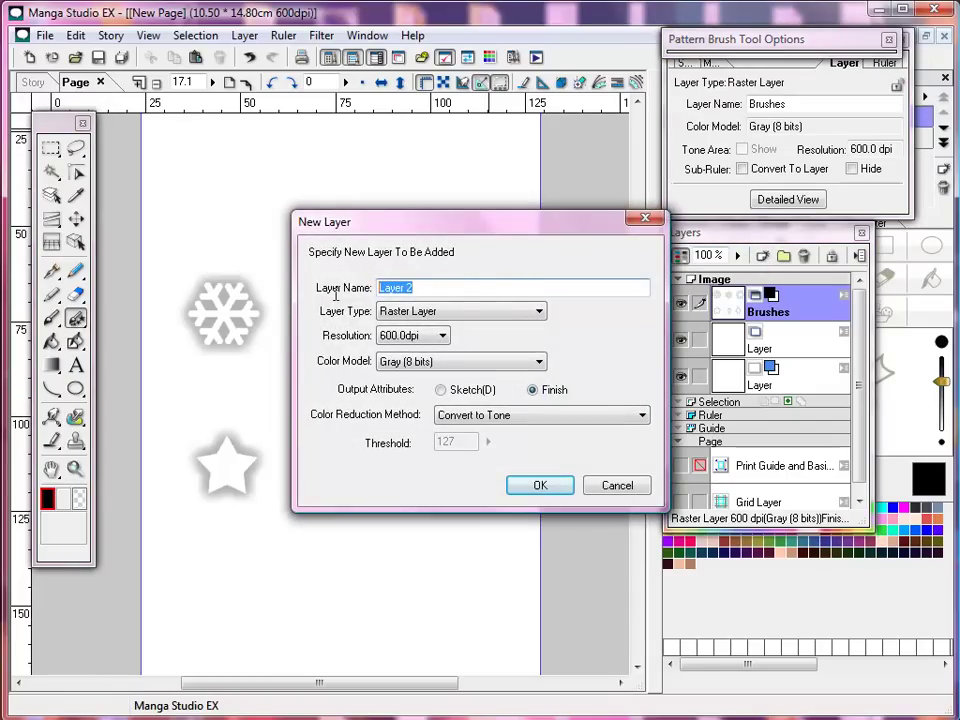
type("Brush Test")
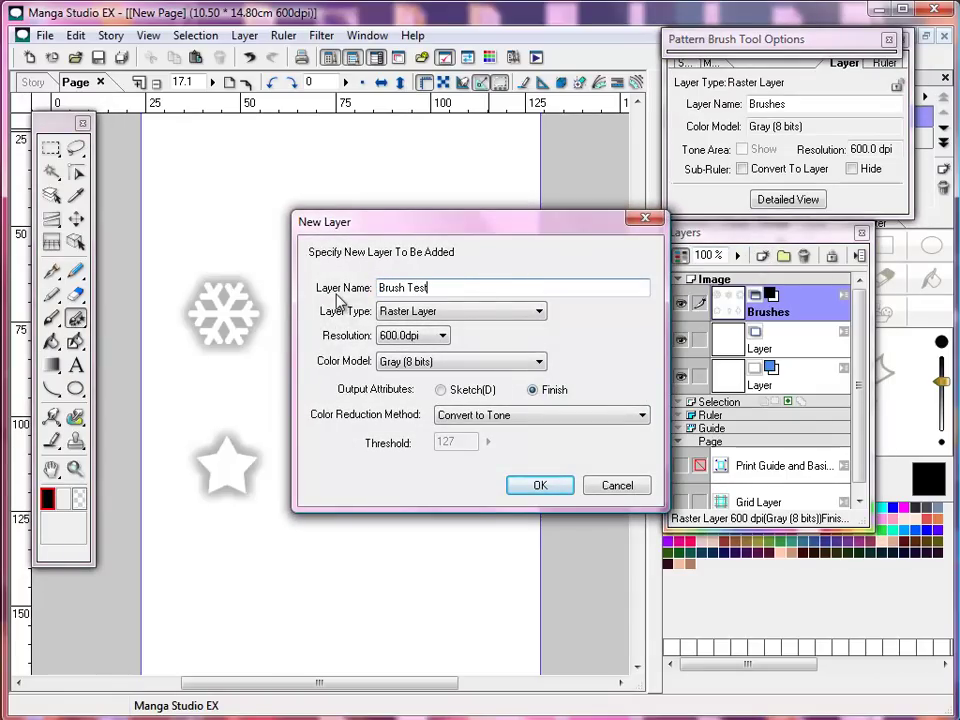
left_click(540, 487)
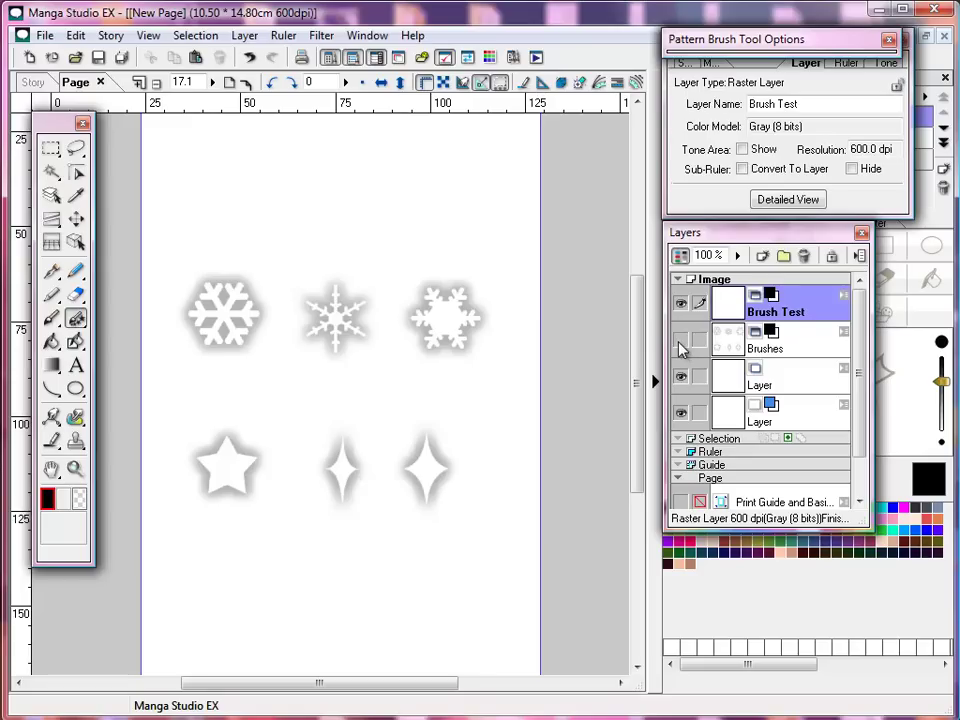
left_click(680, 345)
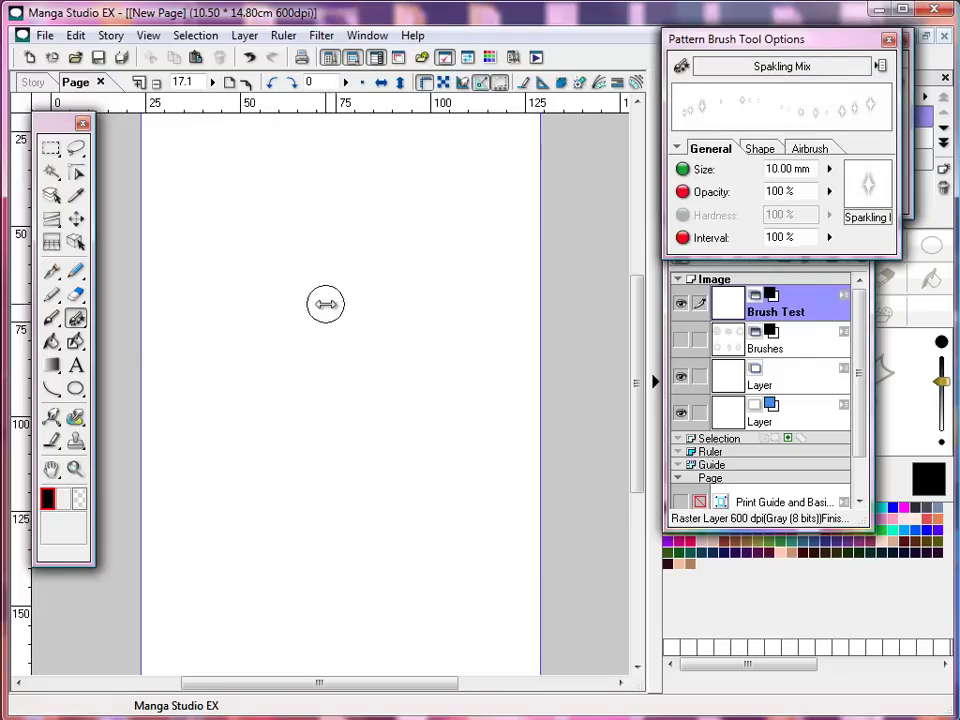
Paint a trial cluster of mixed sparkles about 30 mm wide on the upper part of the Brush Test layer
mouse_move(309, 298)
left_mouse_down()
mouse_move(316, 341)
mouse_move(329, 310)
mouse_move(350, 297)
mouse_move(321, 286)
mouse_move(312, 263)
mouse_move(288, 292)
mouse_move(240, 271)
mouse_move(243, 324)
mouse_move(272, 346)
mouse_move(254, 318)
mouse_move(289, 339)
left_mouse_up()
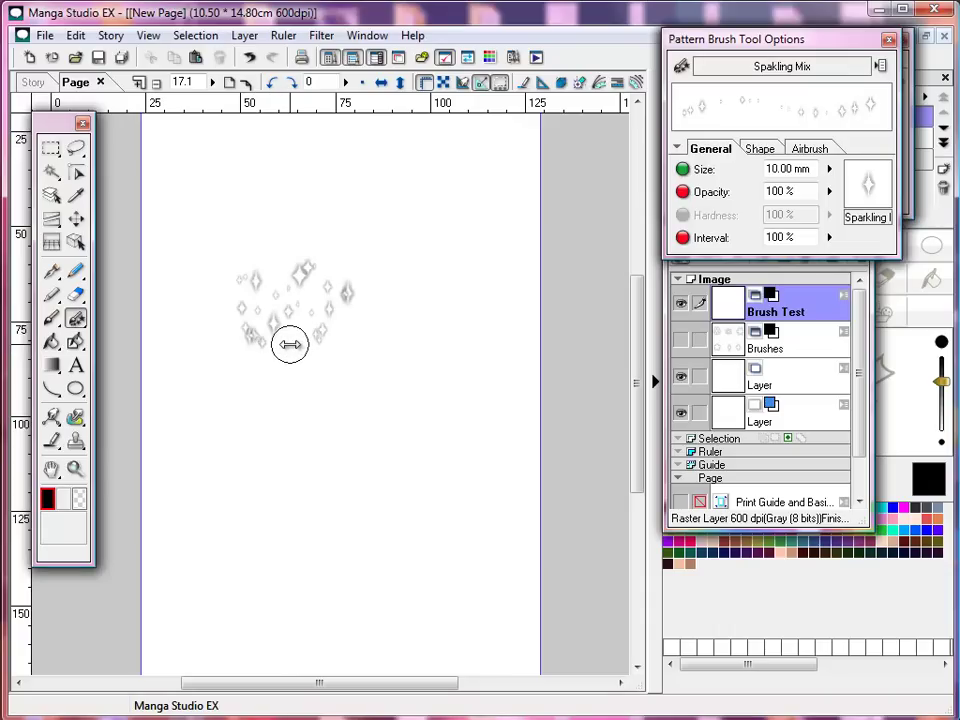
left_click(75, 469)
left_click_drag(206, 255, 373, 392)
left_click(339, 421)
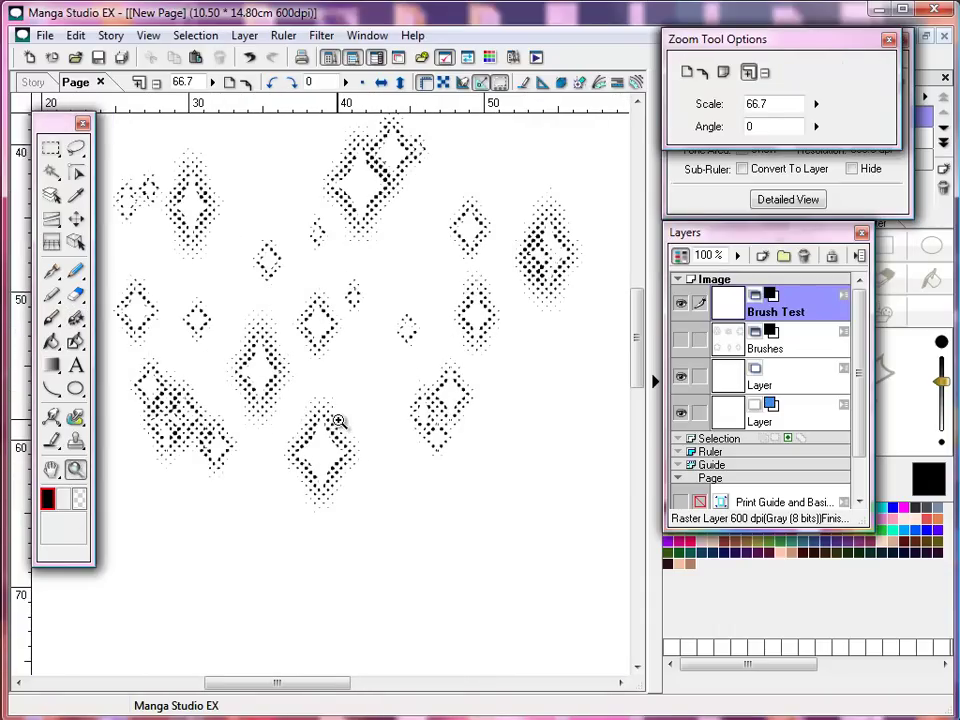
Set the Brush Test layer's color reduction method to Do Not Reduce Color and collapse its properties
double_click(776, 44)
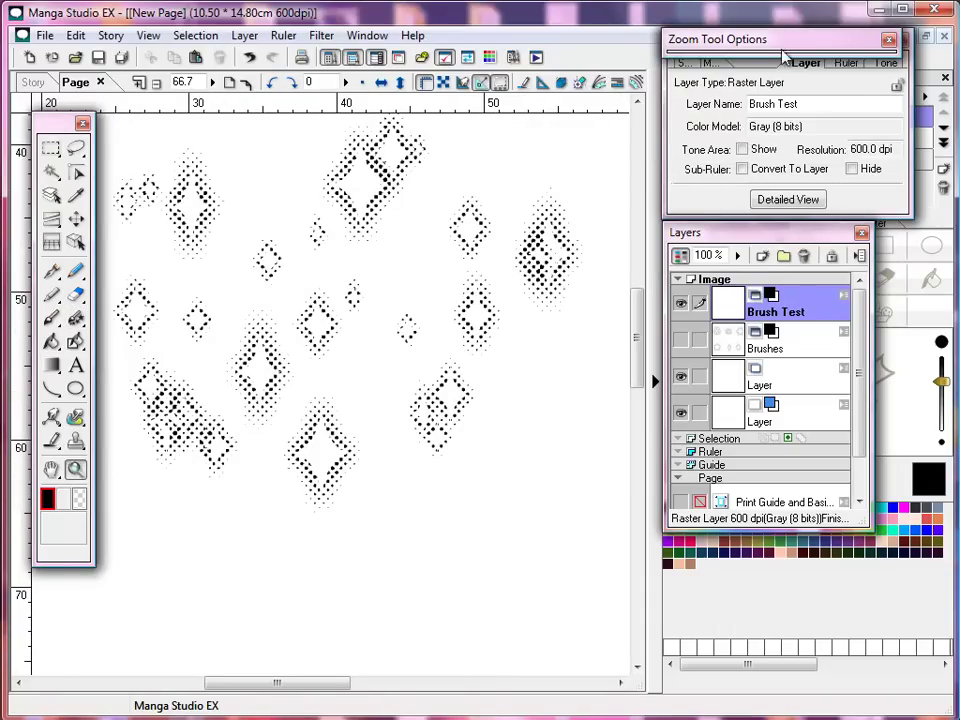
left_click(788, 200)
left_click(826, 357)
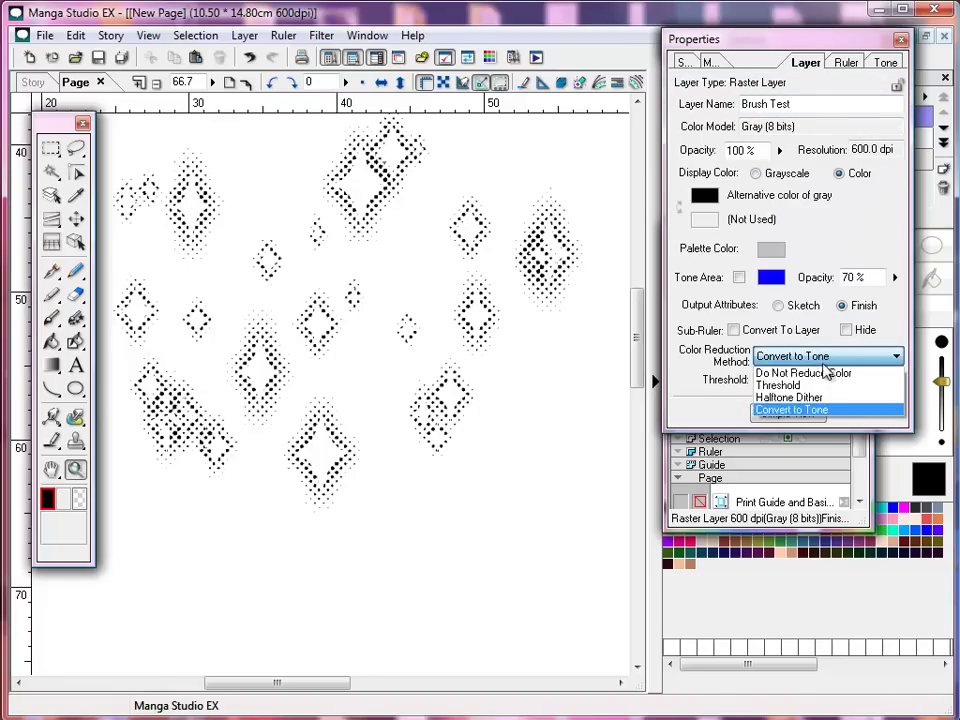
left_click(823, 373)
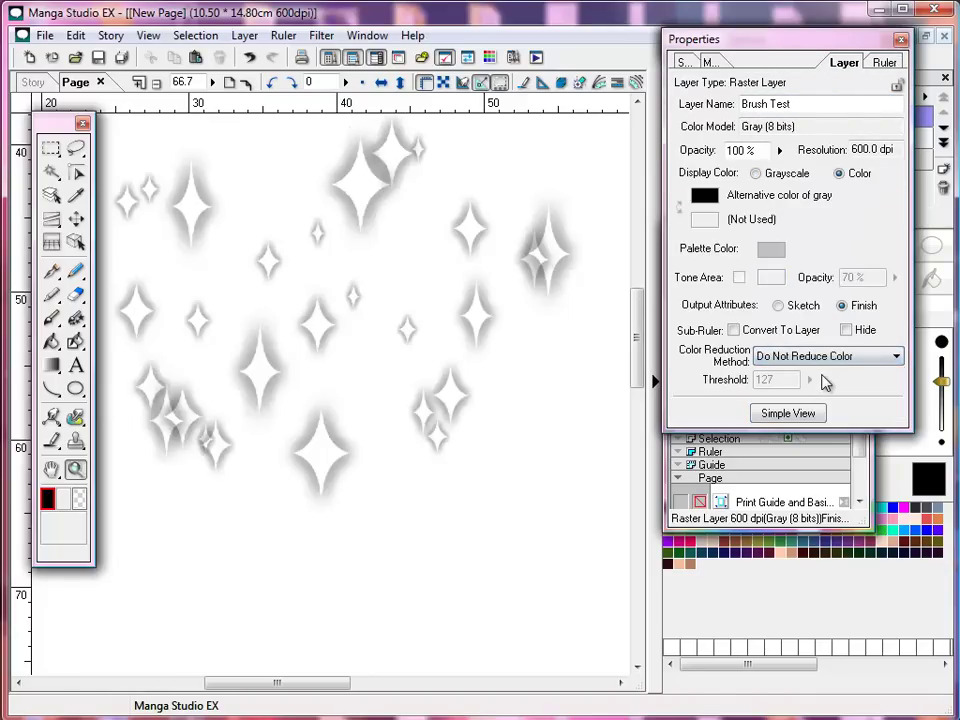
double_click(800, 42)
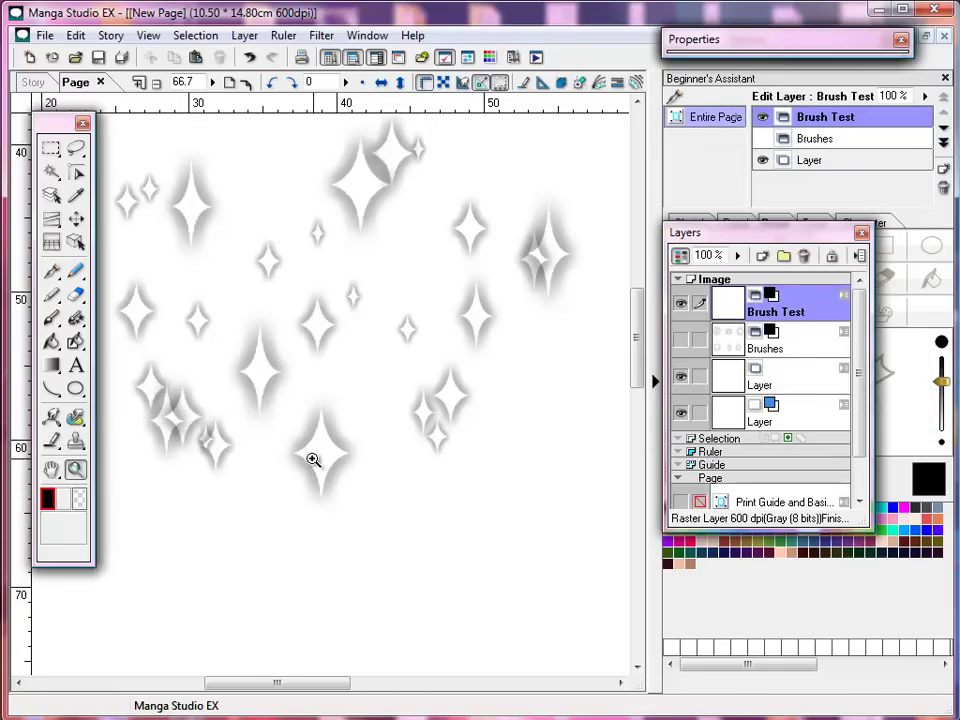